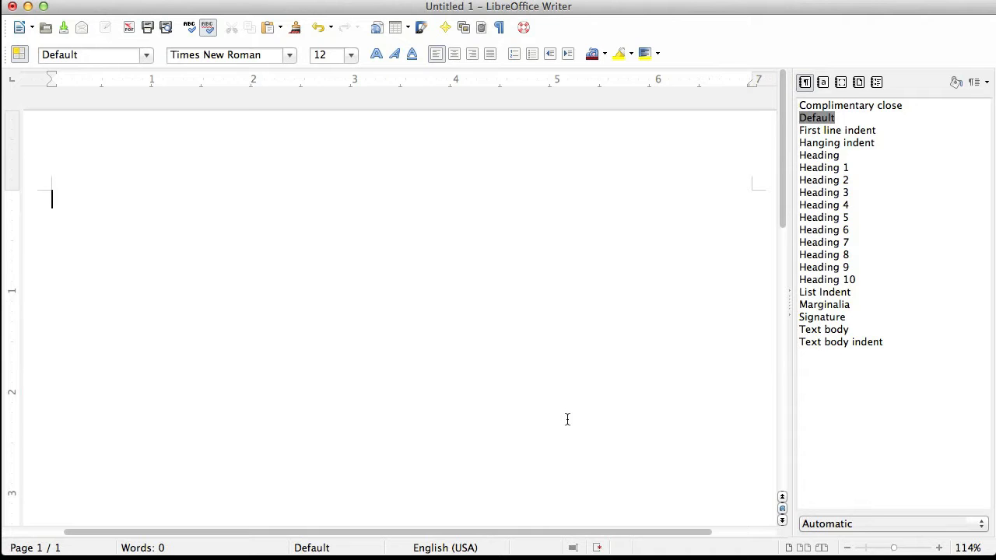
# - Fill the blank document with the three sample paragraphs from the clipboard history, each on its own line
pyautogui.hotkey('ctrl', 'alt', 'v')
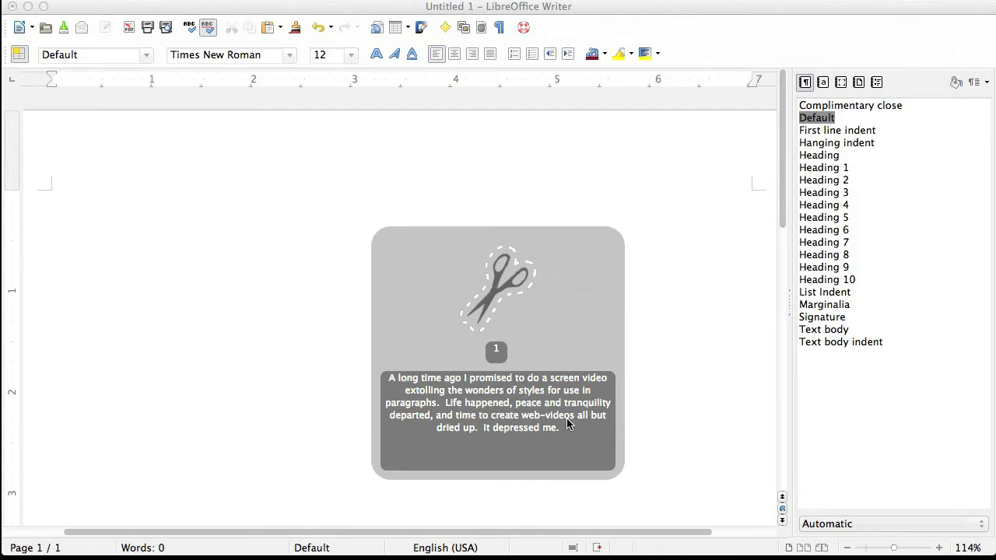
pyautogui.press('Return')
pyautogui.hotkey('ctrl', 'alt', 'v')
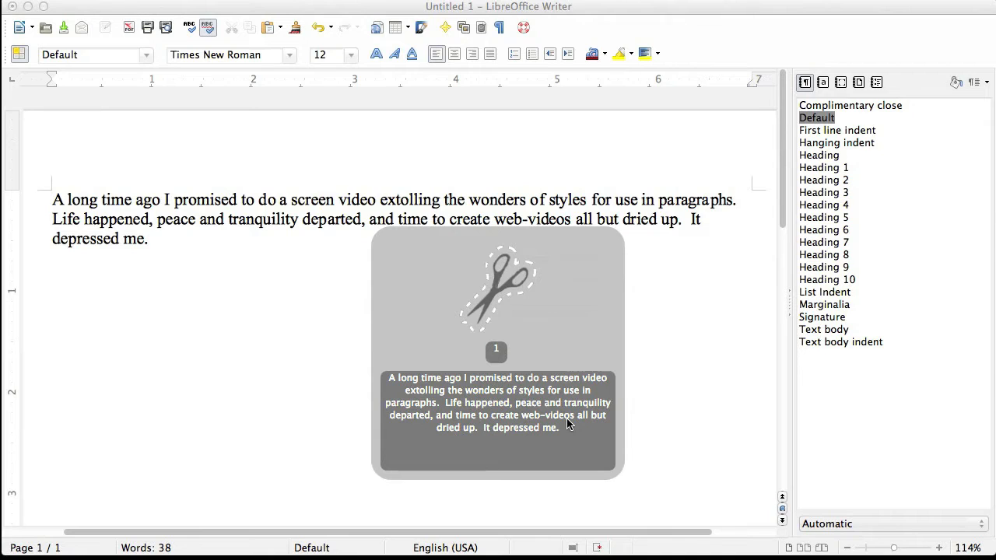
pyautogui.hotkey('ctrl', 'alt', 'v')
pyautogui.press('Return')
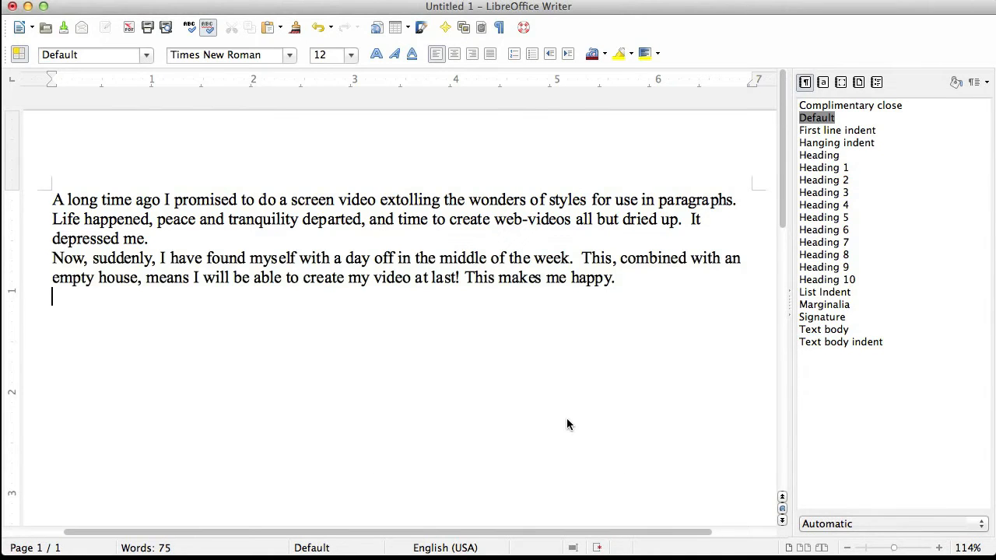
pyautogui.hotkey('ctrl', 'alt', 'v')
pyautogui.hotkey('ctrl', 'alt', 'v')
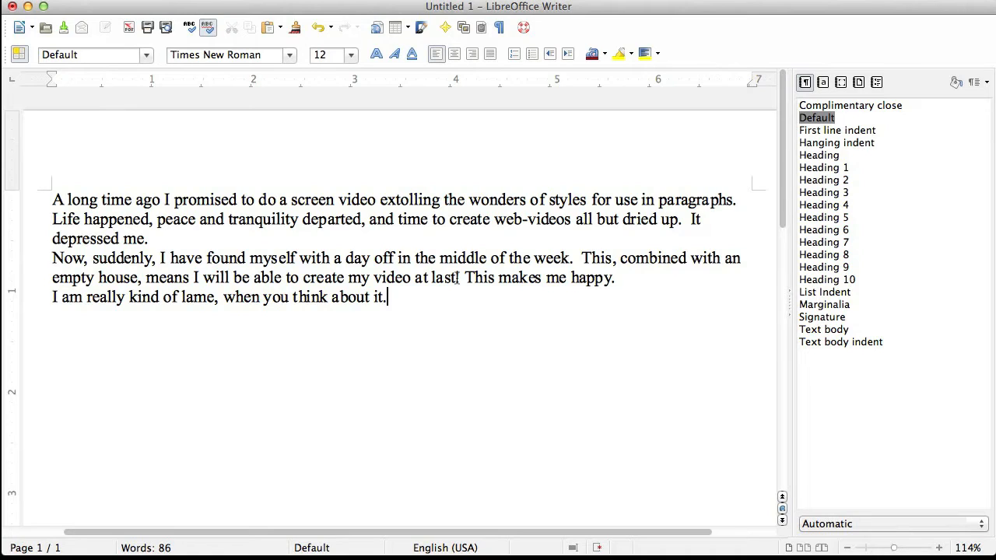
# - Indent the first line of each of the three paragraphs with a tab character
pyautogui.click(53, 202)
pyautogui.press('Tab')
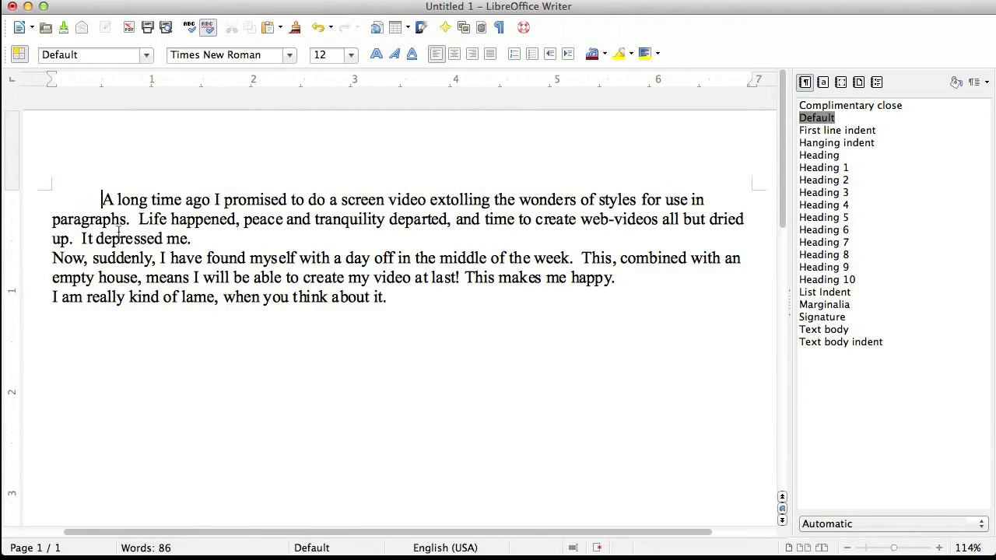
pyautogui.click(53, 258)
pyautogui.press('Tab')
pyautogui.click(47, 302)
pyautogui.press('Tab')
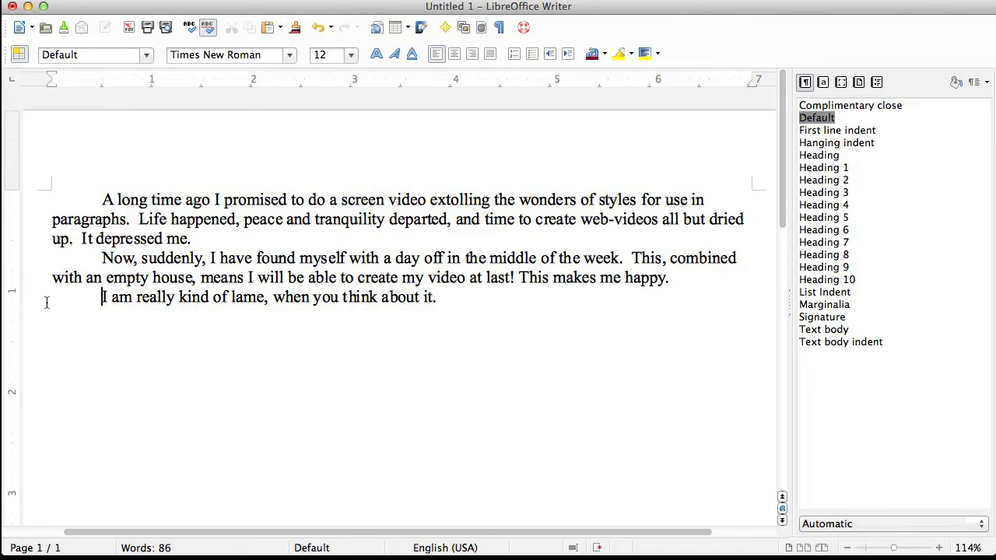
# - Undo the tab indents on all three paragraphs
pyautogui.press('super+z')
pyautogui.press('super+z')
pyautogui.press('super+z')
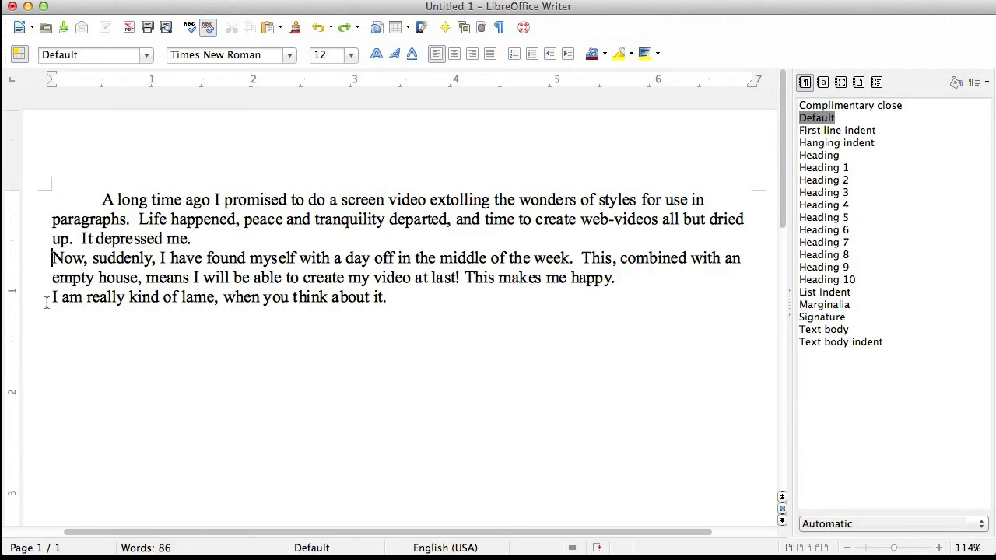
# - Insert an empty line after the first paragraph and another after the second paragraph
pyautogui.click(165, 242)
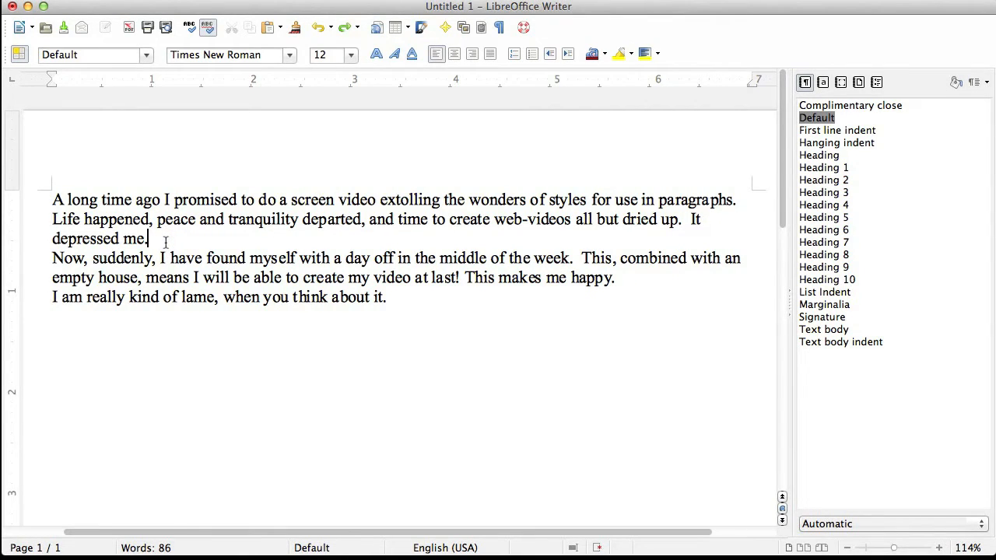
pyautogui.press('Return')
pyautogui.click(659, 300)
pyautogui.press('Return')
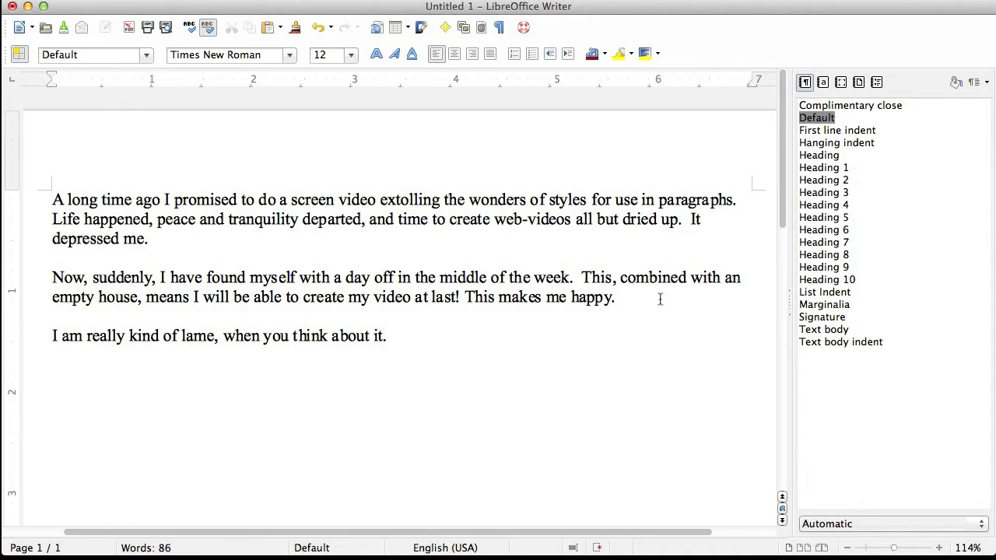
# - Remove the empty lines between the three paragraphs
pyautogui.press('BackSpace')
pyautogui.press('Up')
pyautogui.press('Up')
pyautogui.press('BackSpace')
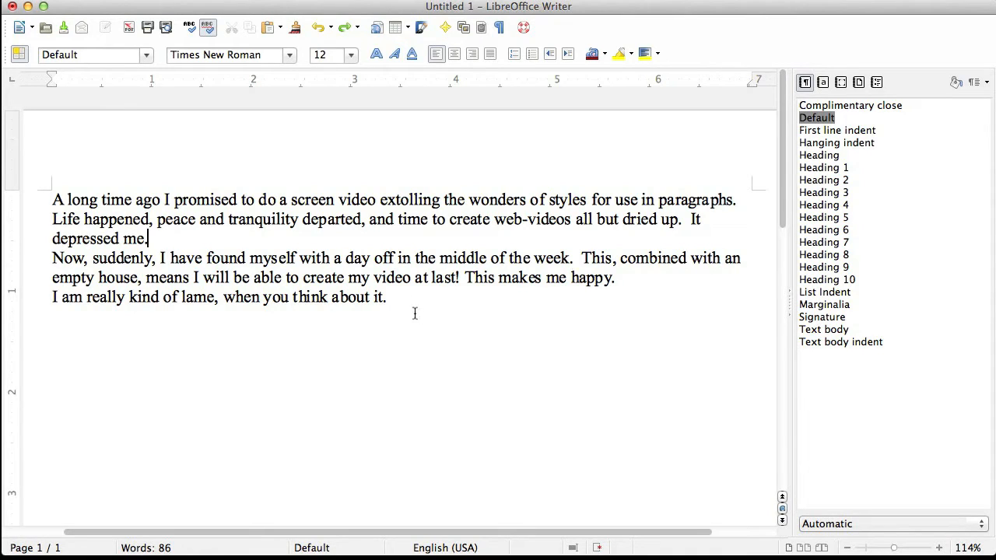
# - Try the Helvetica font on all three paragraphs, and undo the font change
pyautogui.press('super+a')
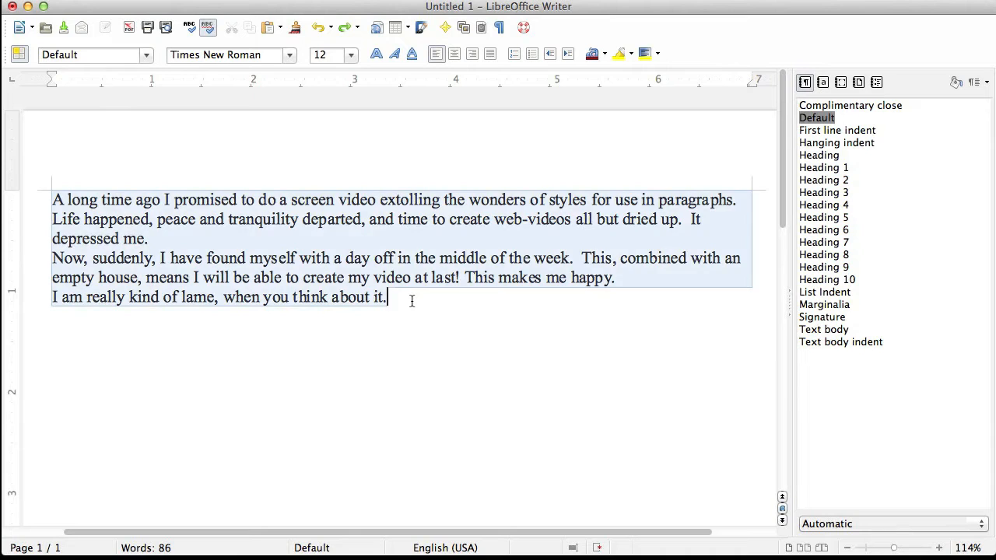
pyautogui.moveTo(412, 300); pyautogui.dragTo(49, 195)
pyautogui.click(289, 54)
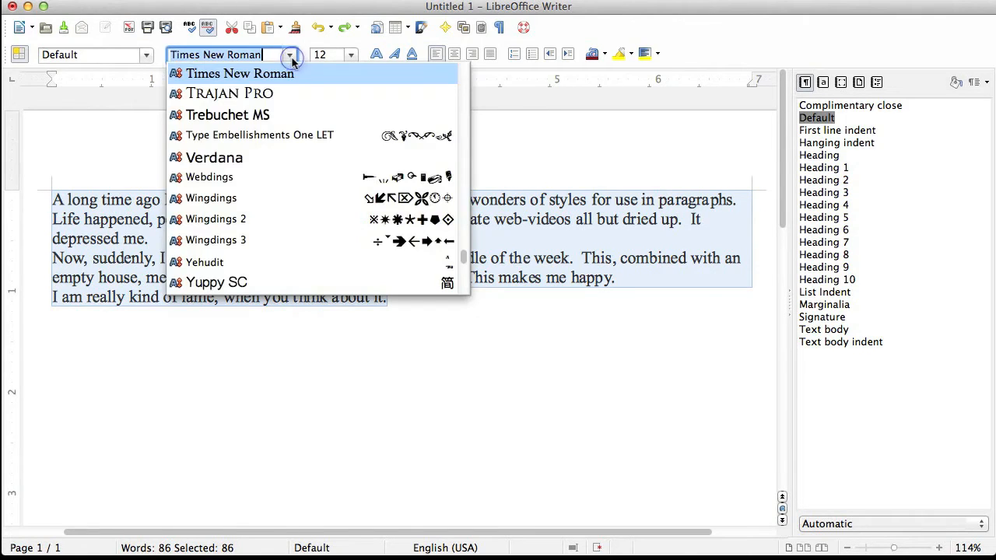
pyautogui.write('Helena')
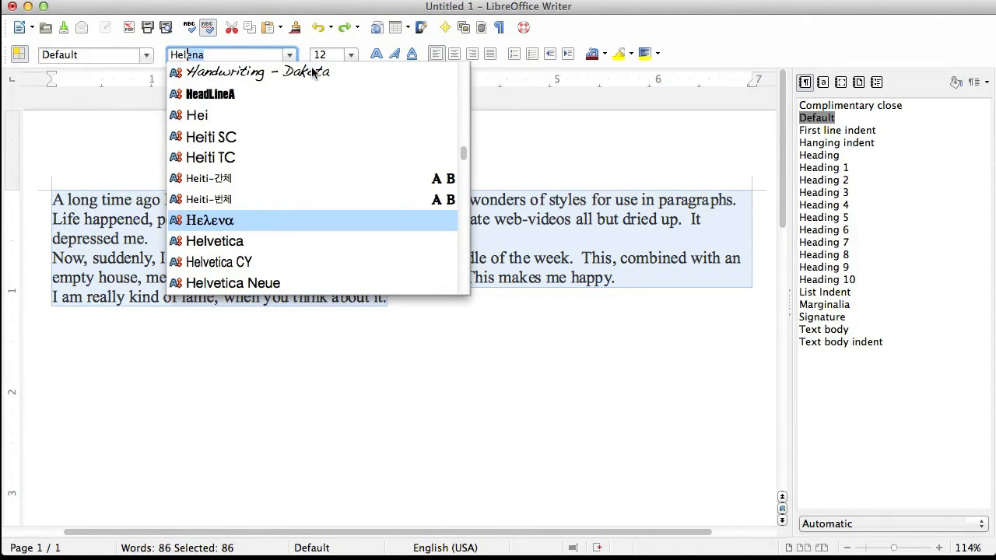
pyautogui.click(218, 248)
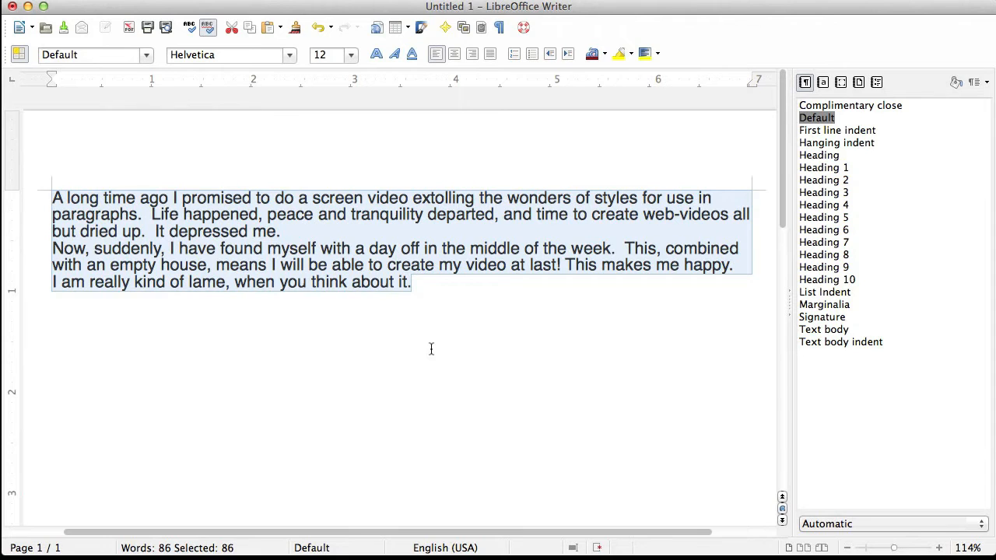
pyautogui.press('super+z')
# - Add the line "This is a header" above the first paragraph
pyautogui.click(60, 200)
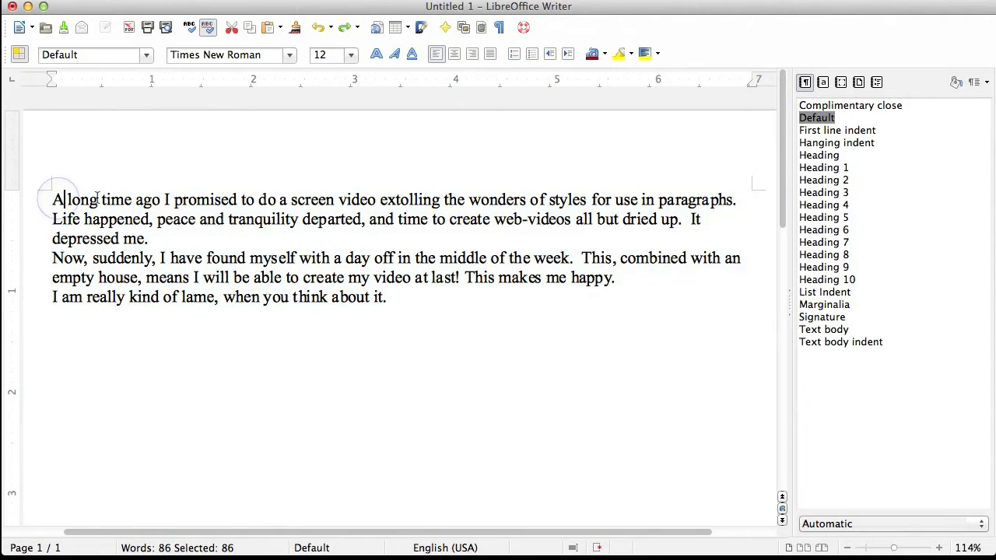
pyautogui.press('Left')
pyautogui.press('Return')
pyautogui.click(58, 198)
pyautogui.write('This is a header')
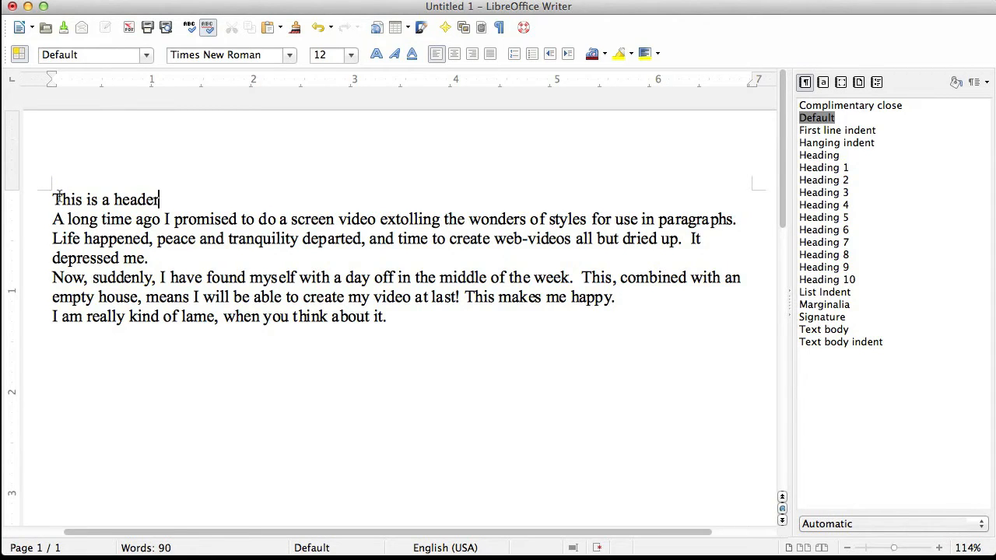
# - Try Helvetica on the entire text including the header line, and undo that formatting
pyautogui.hotkey('ctrl', 'End')
pyautogui.hotkey('ctrl', 'a')
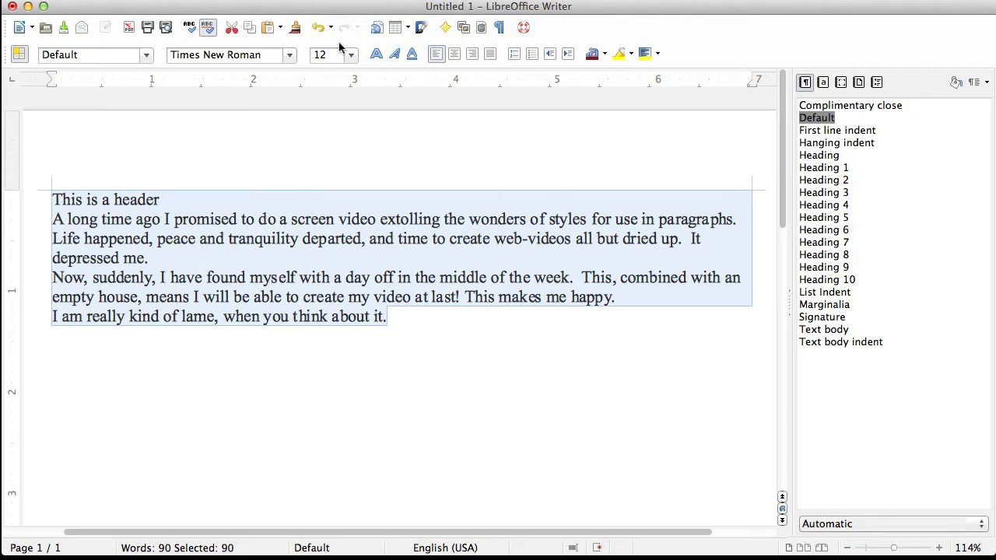
pyautogui.click(290, 56)
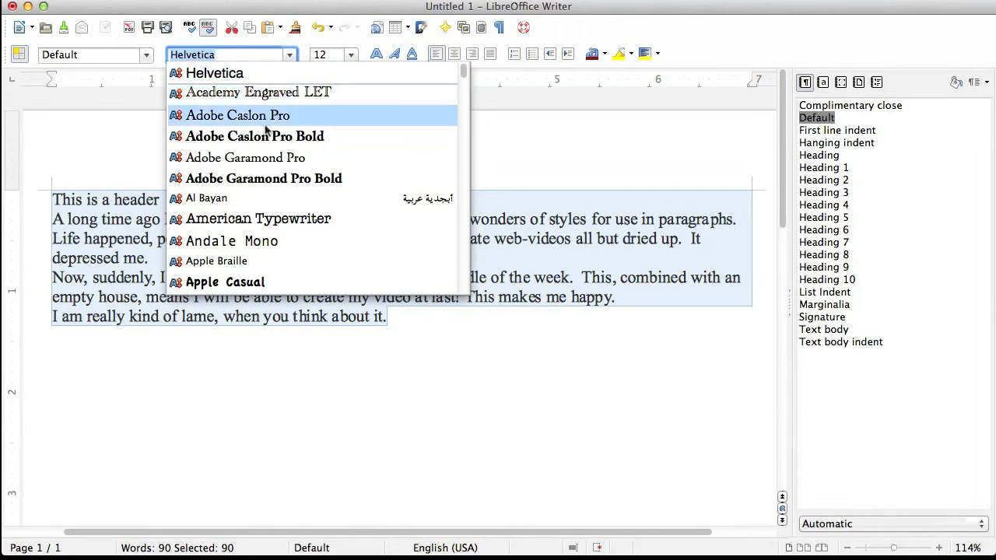
pyautogui.click(251, 76)
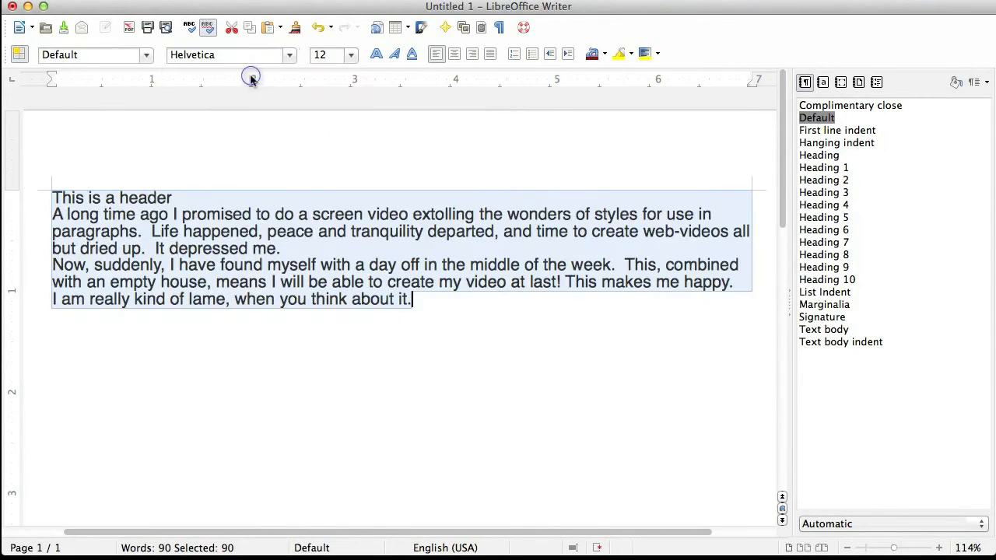
pyautogui.click(148, 268)
pyautogui.tripleClick(128, 199)
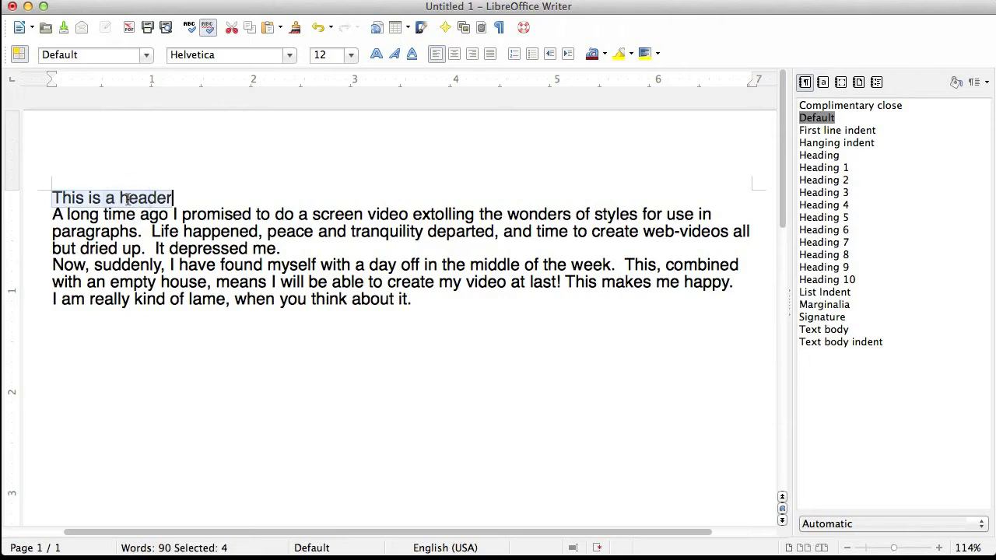
pyautogui.press('super+z')
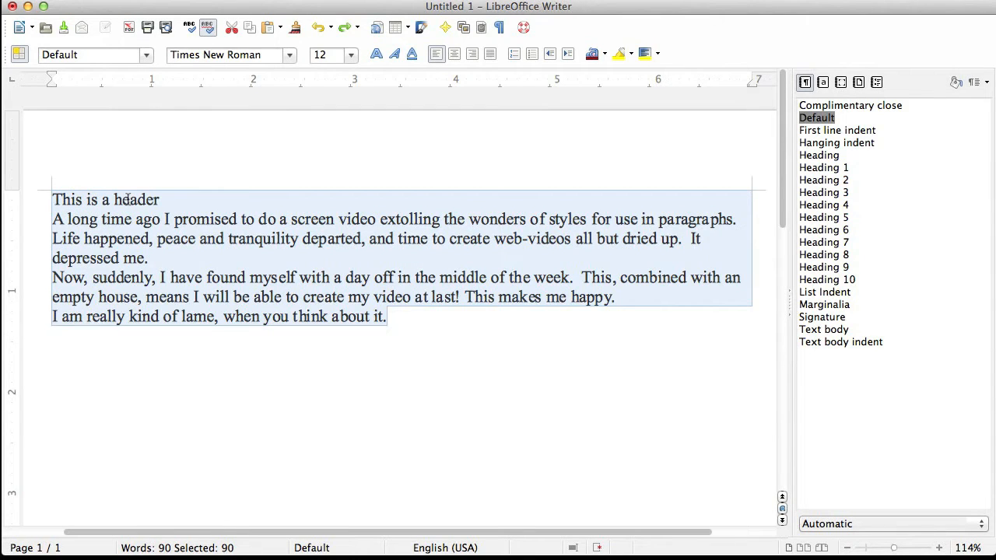
# - Apply the Heading 1 paragraph style to the "This is a header" line
pyautogui.click(168, 264)
pyautogui.tripleClick(134, 199)
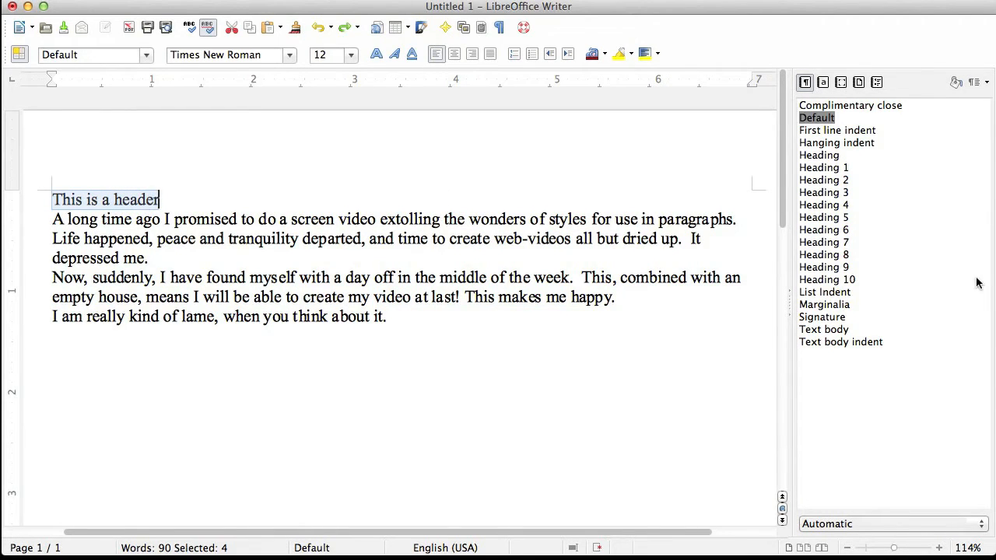
pyautogui.doubleClick(825, 167)
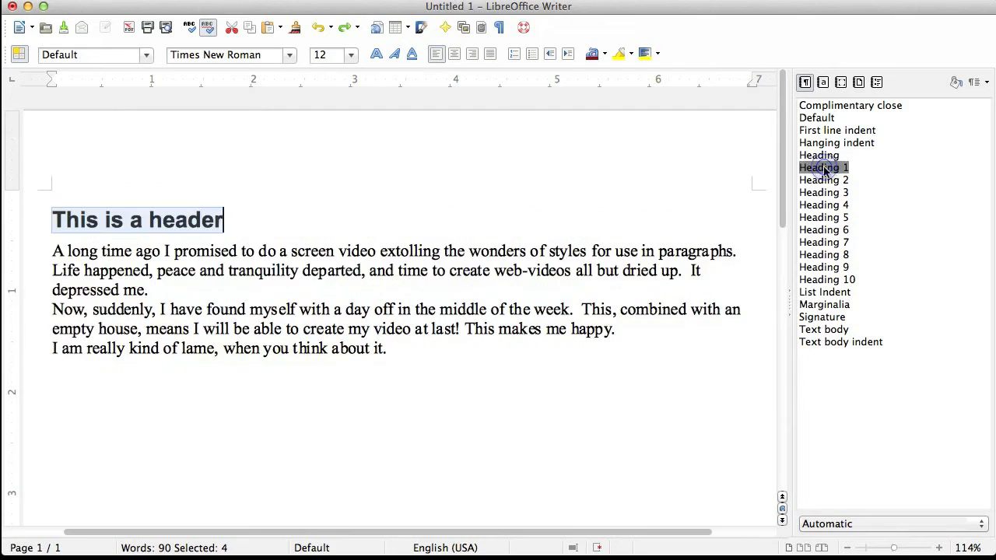
# - Modify the Default paragraph style so the spacing above and below each paragraph is 0.04"
pyautogui.click(304, 273)
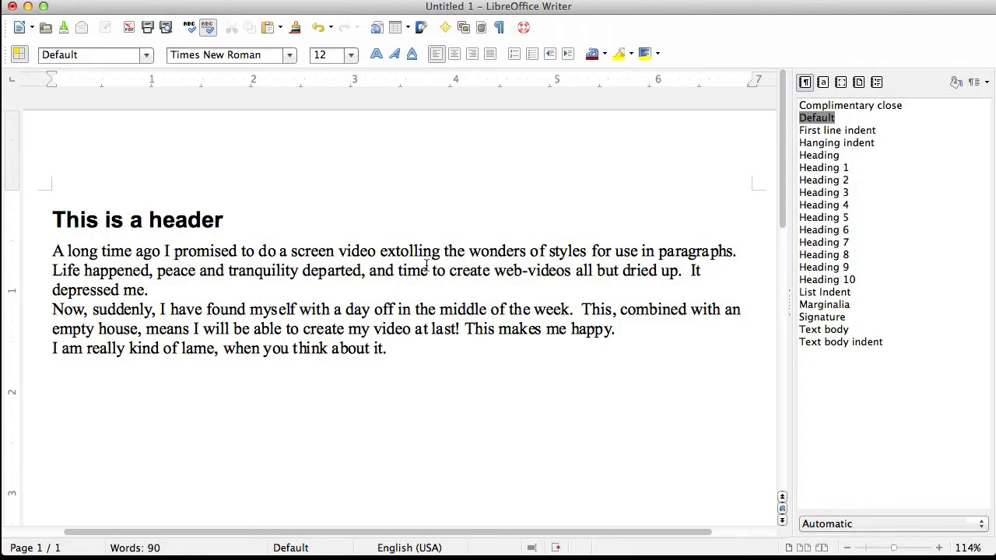
pyautogui.click(827, 119)
pyautogui.rightClick(827, 119)
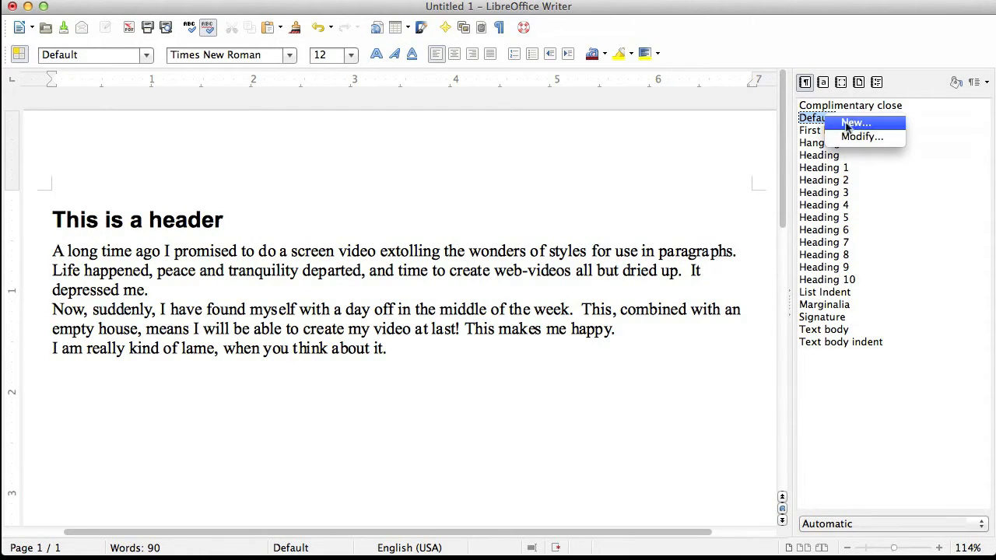
pyautogui.click(854, 138)
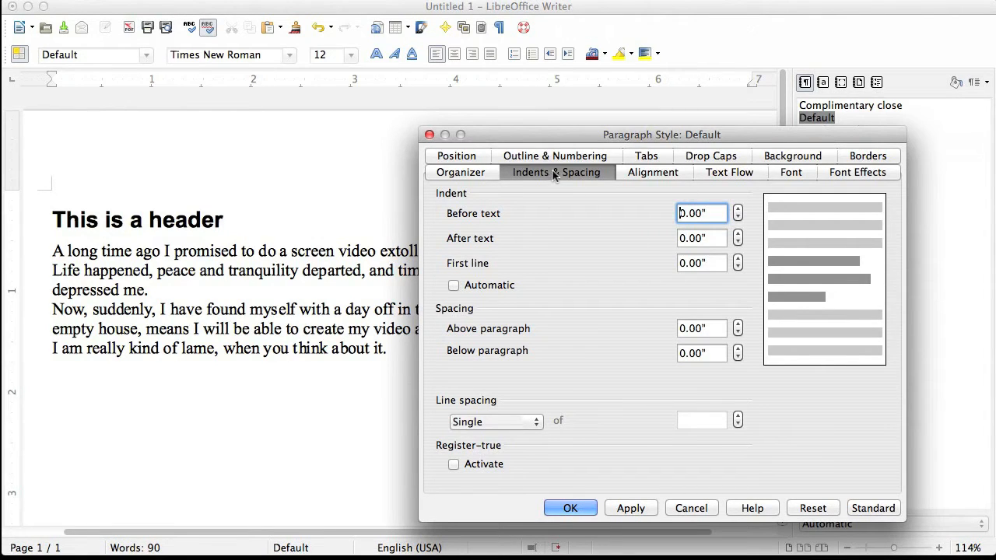
pyautogui.click(737, 348)
pyautogui.click(738, 349)
pyautogui.click(738, 325)
pyautogui.click(738, 324)
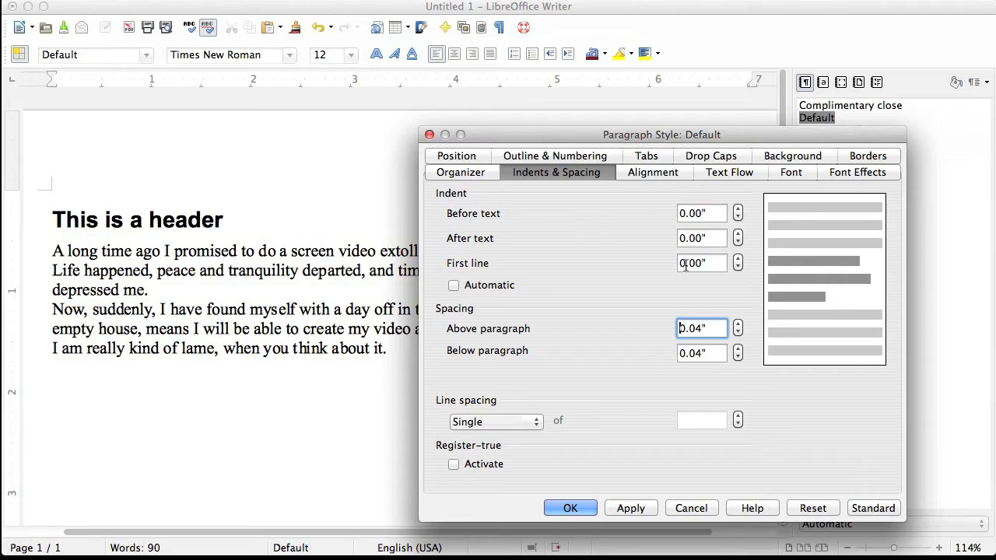
# - Give the Default style a first-line indent of 0.06" and justified alignment
pyautogui.click(741, 253)
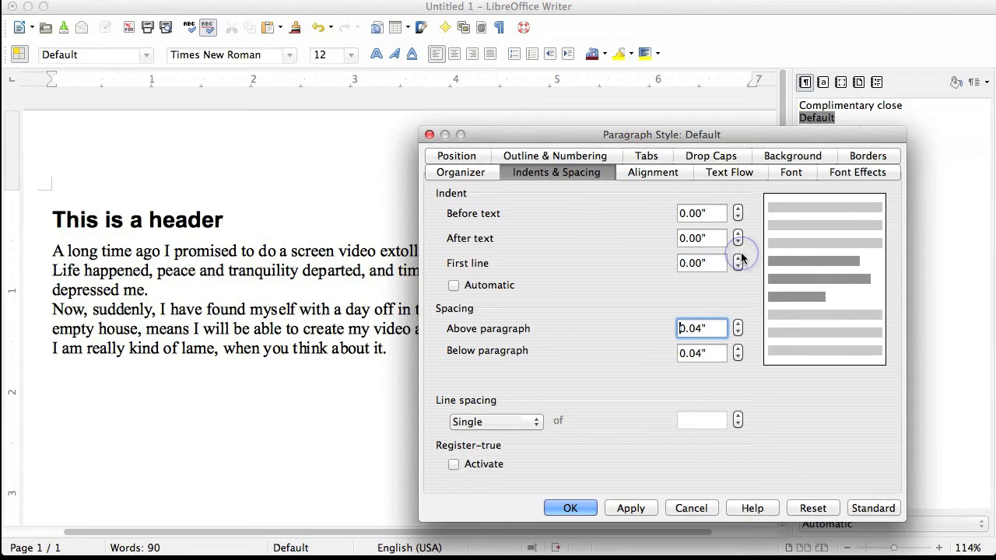
pyautogui.click(738, 259)
pyautogui.click(737, 259)
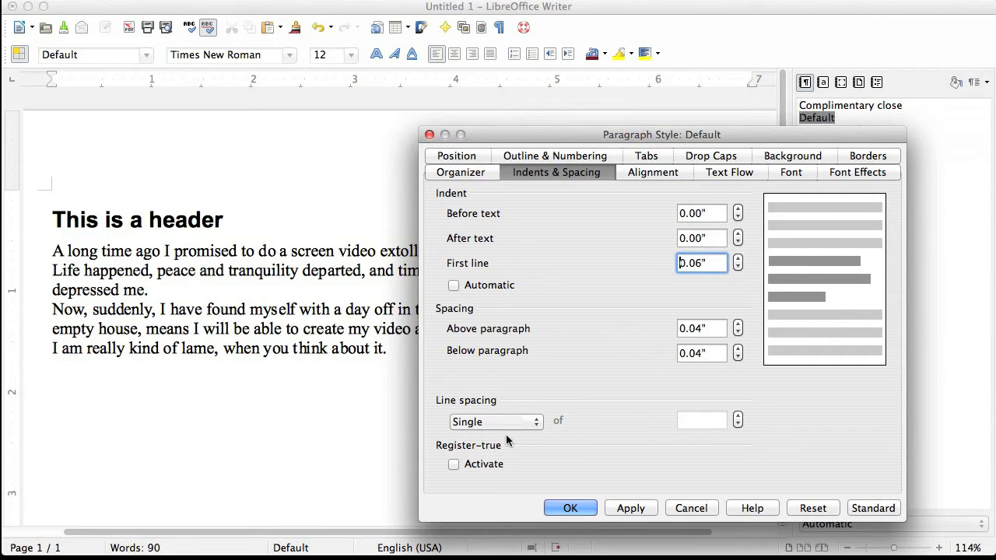
pyautogui.click(655, 172)
pyautogui.click(454, 278)
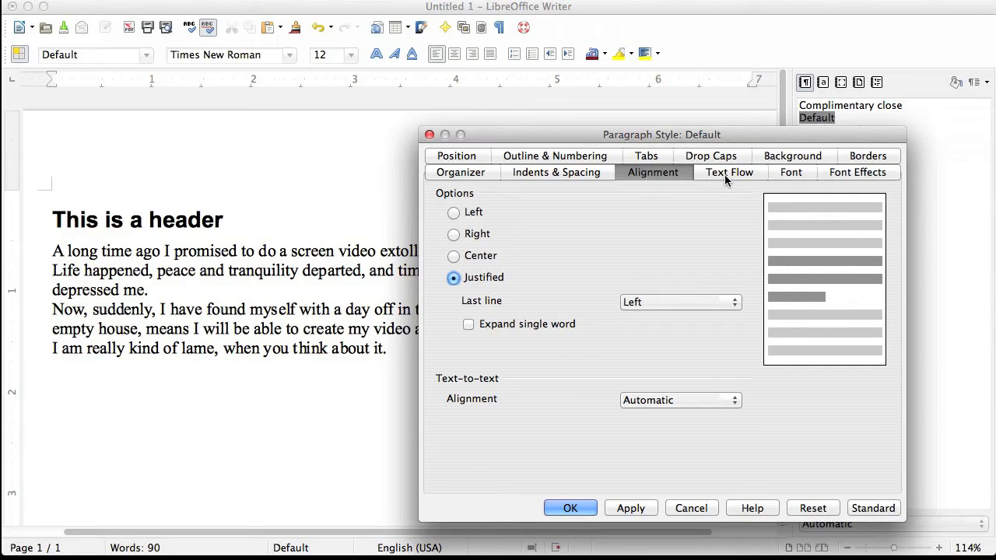
# - Set the Default style's font family to DejaVu Serif, and apply the style changes to the document
pyautogui.click(790, 174)
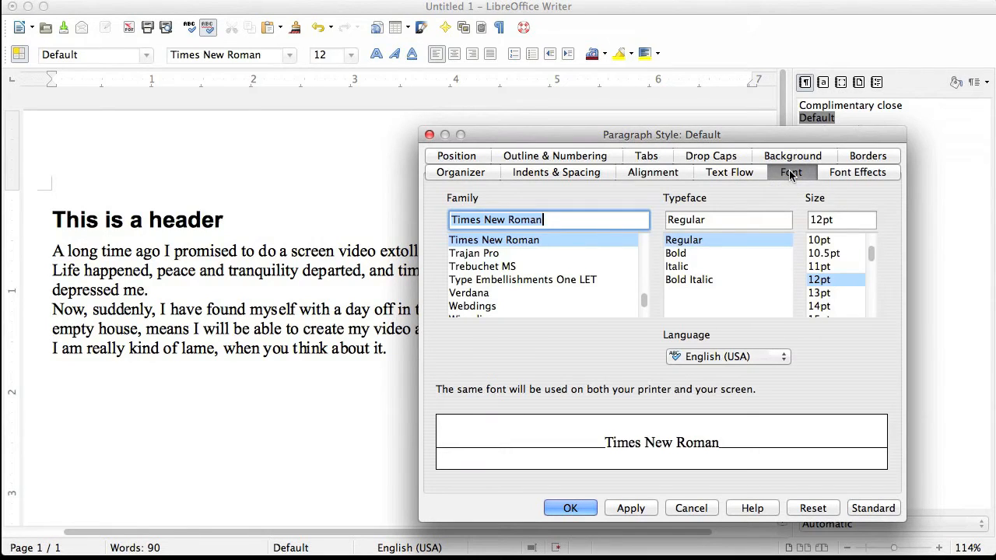
pyautogui.tripleClick(549, 222)
pyautogui.write('Deju')
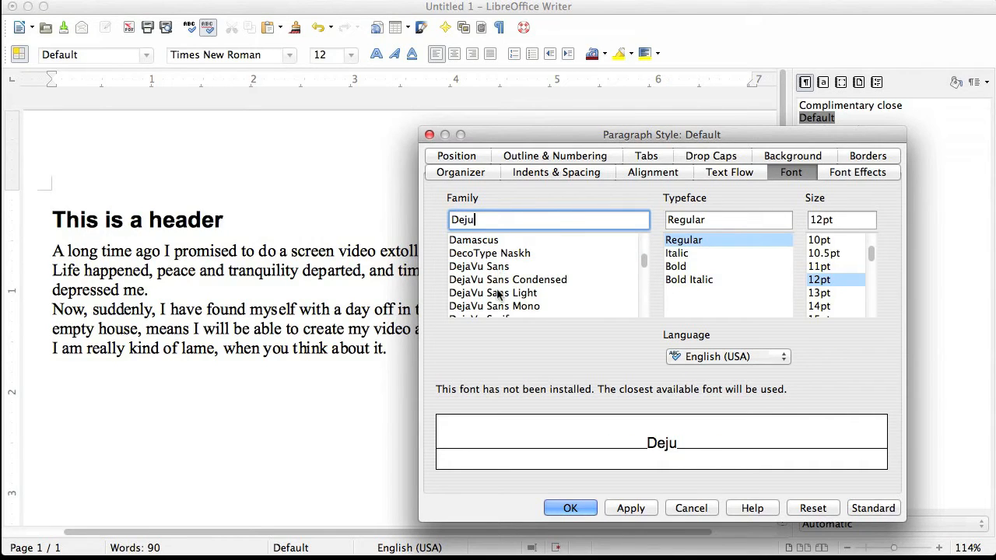
pyautogui.scroll(-1, 498, 293)
pyautogui.click(498, 292)
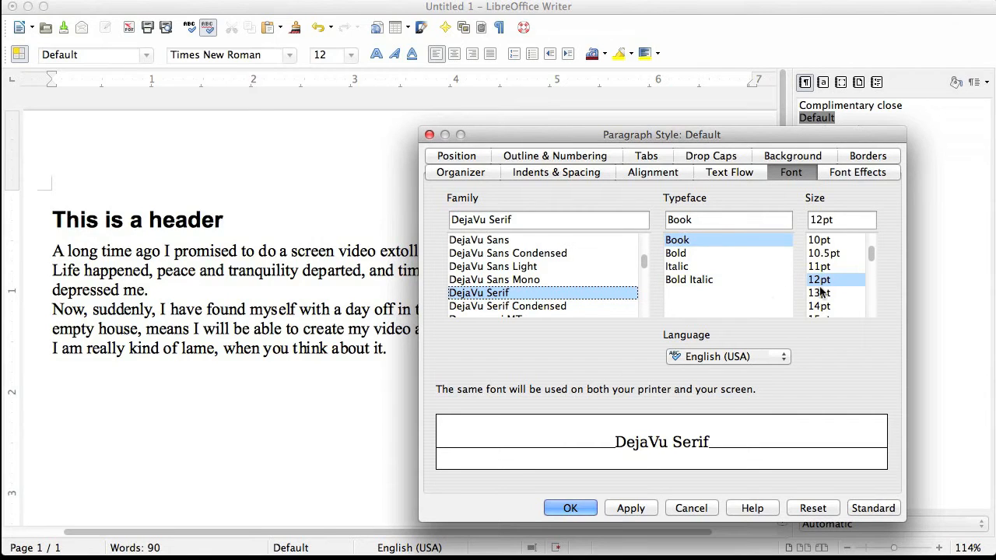
pyautogui.click(570, 507)
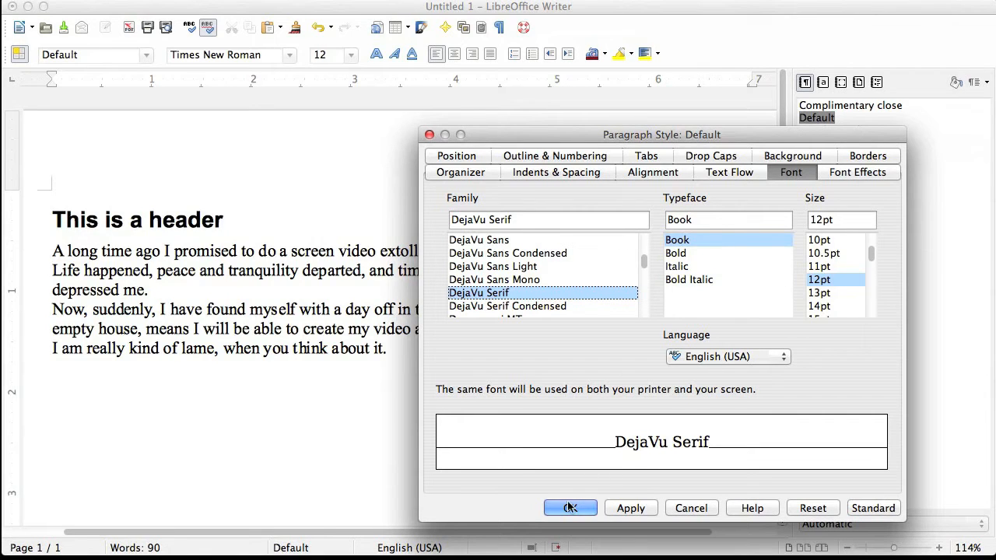
pyautogui.click(632, 508)
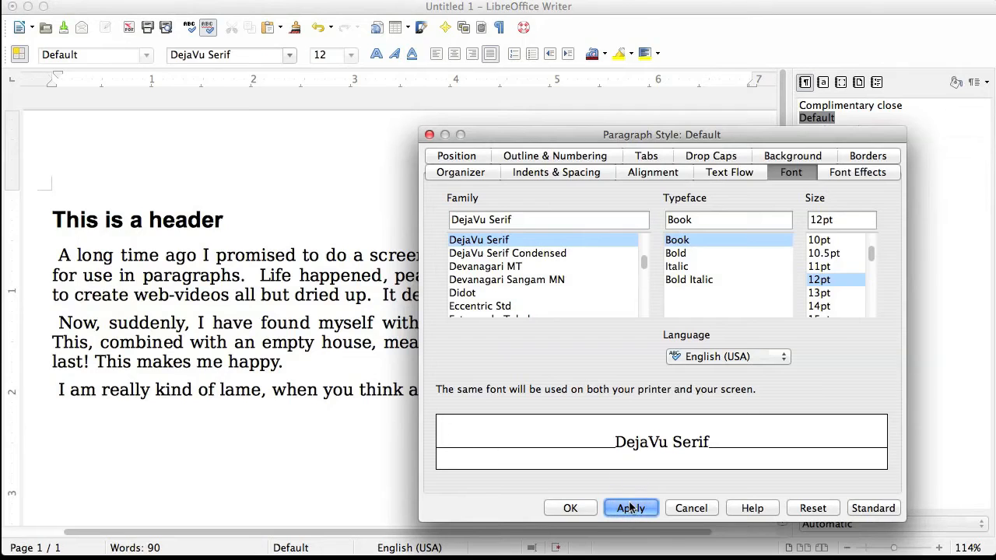
# - Modify the Default paragraph style so its first-line indent is 0.25"
pyautogui.click(570, 509)
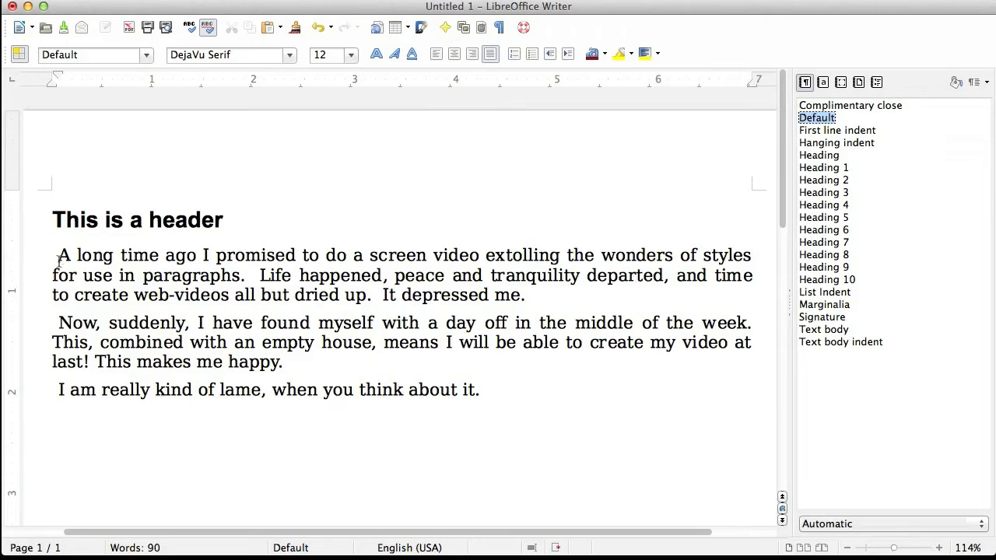
pyautogui.rightClick(819, 123)
pyautogui.click(840, 141)
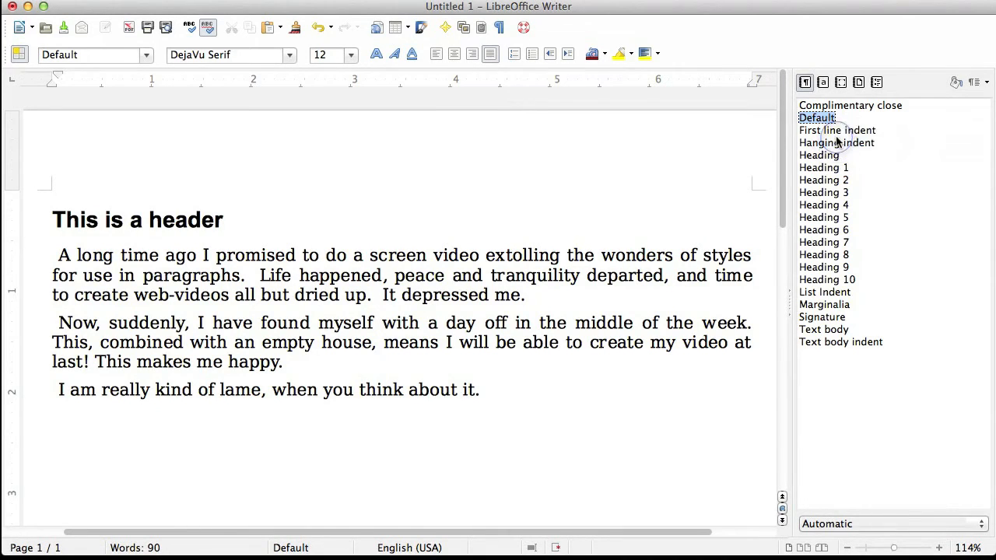
pyautogui.click(542, 173)
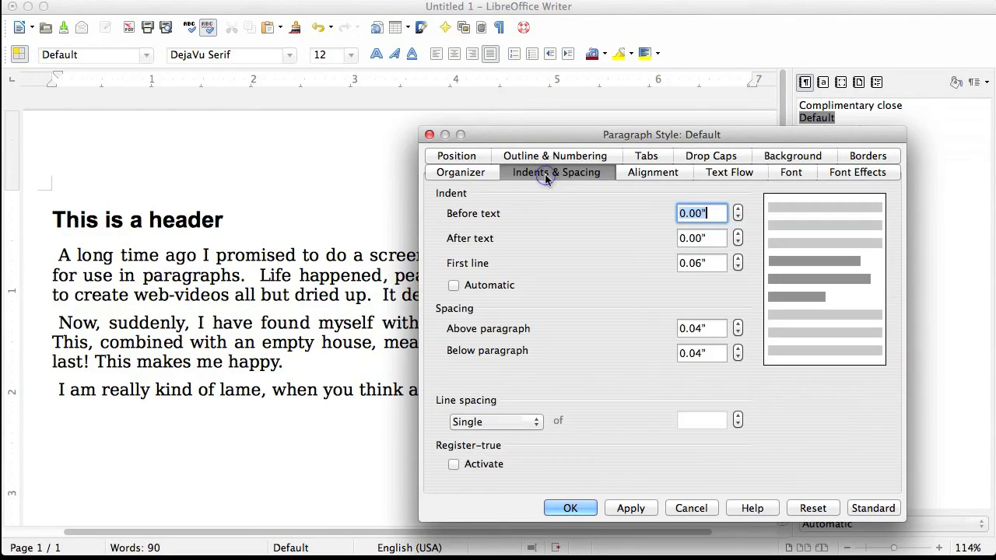
pyautogui.click(703, 263)
pyautogui.press('Delete')
pyautogui.press('BackSpace')
pyautogui.press('BackSpace')
pyautogui.write('25')
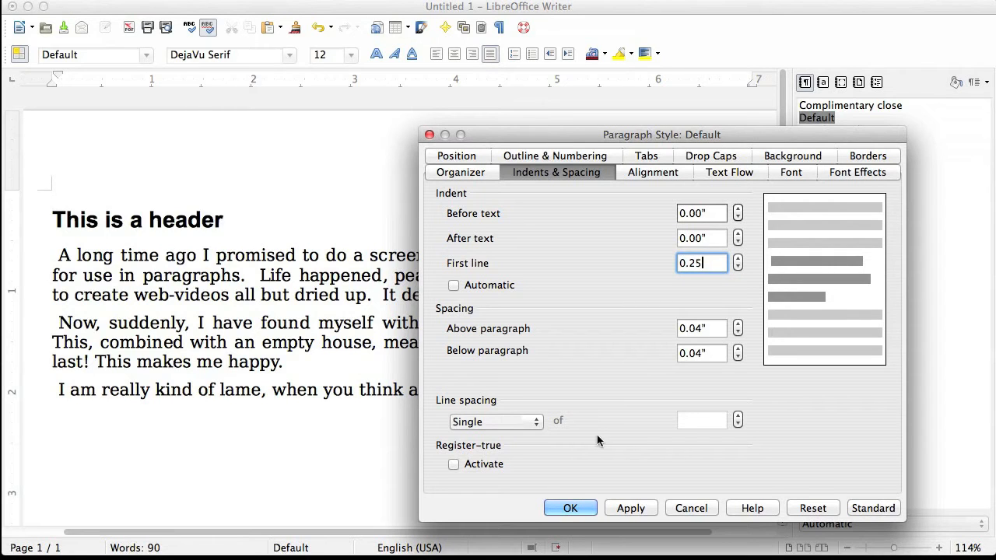
pyautogui.click(567, 508)
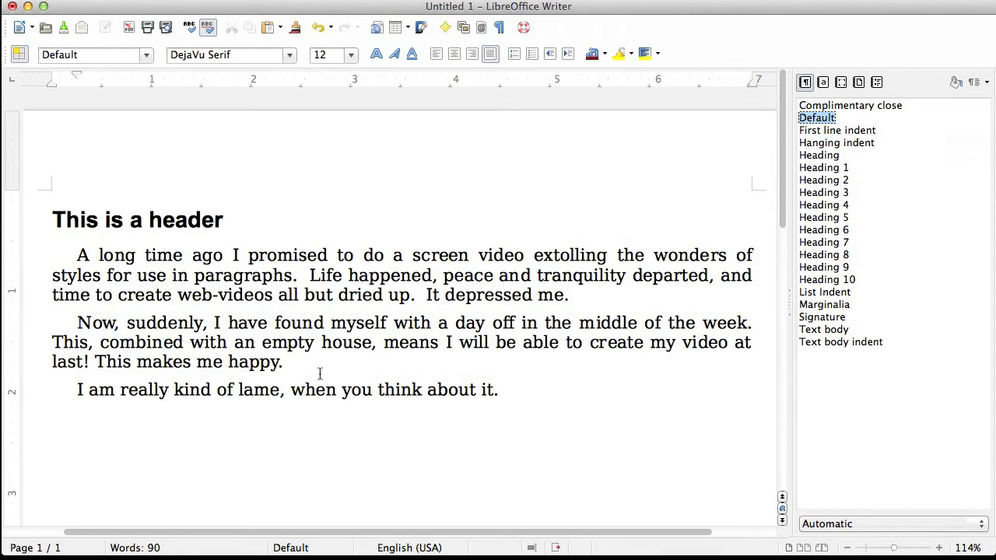
# - Apply the Times New Roman font directly to the whole document's text, and undo that font change
pyautogui.press('super+a')
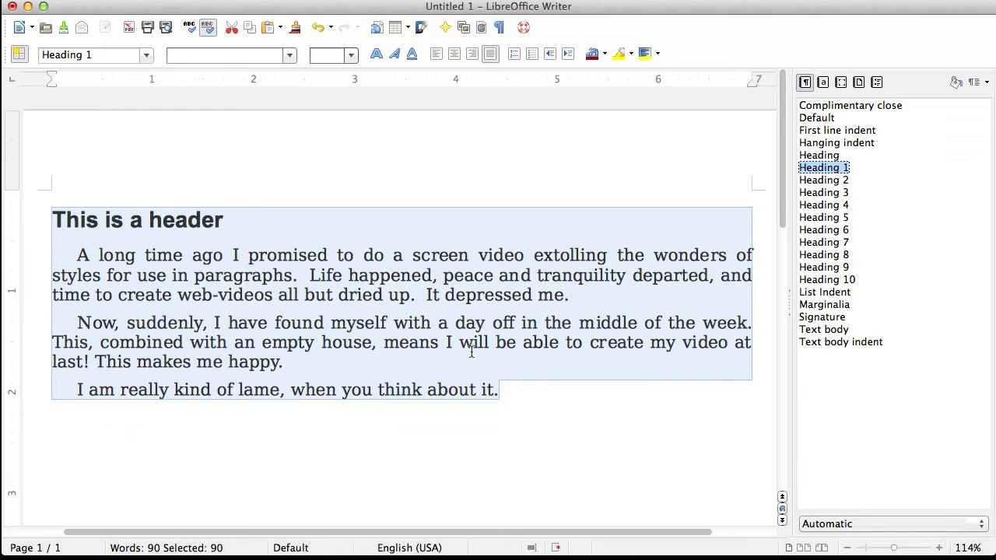
pyautogui.click(288, 55)
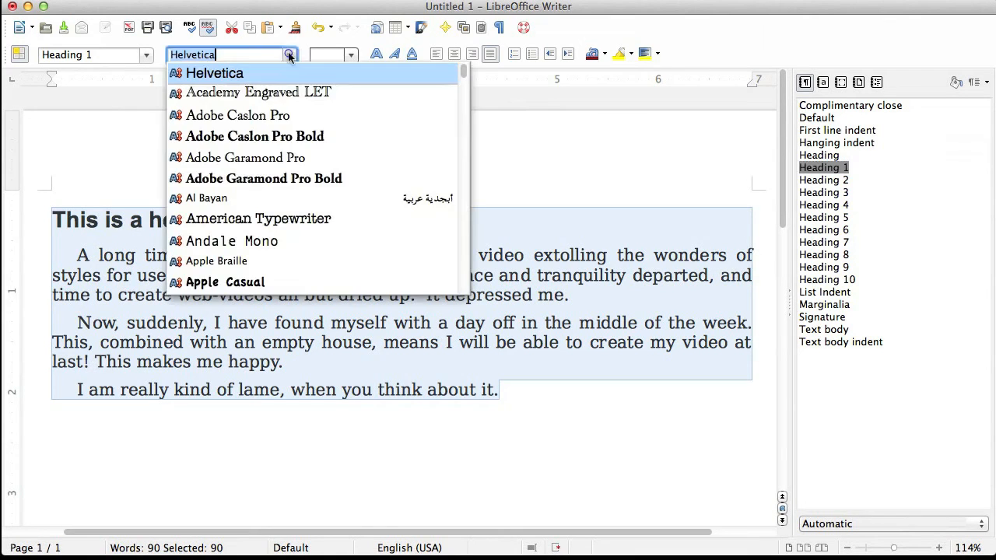
pyautogui.write('Times')
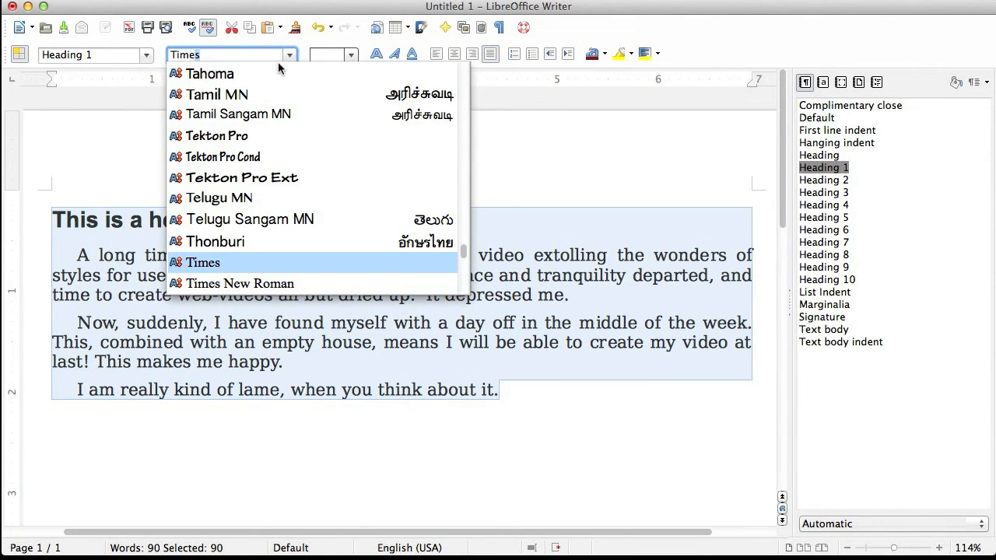
pyautogui.click(201, 281)
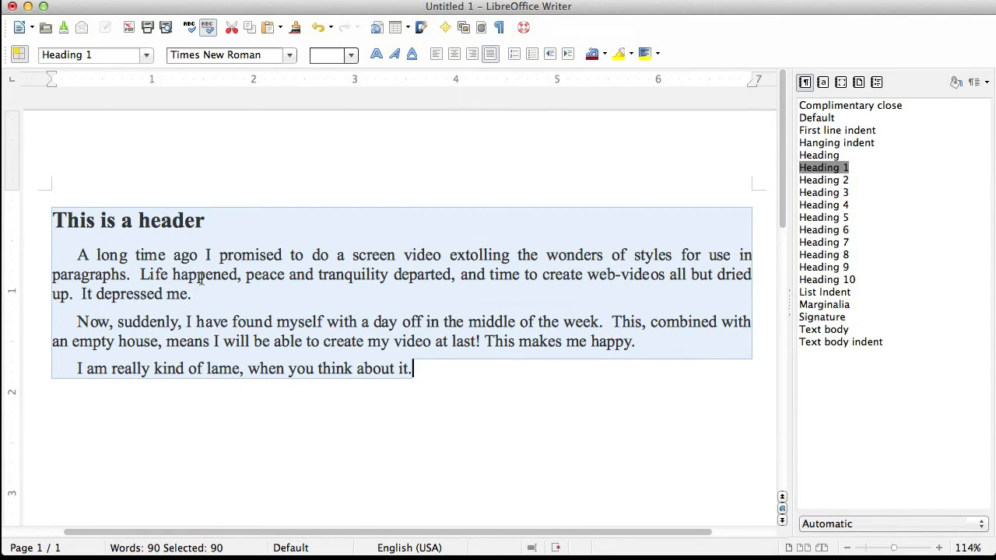
pyautogui.press('super+z')
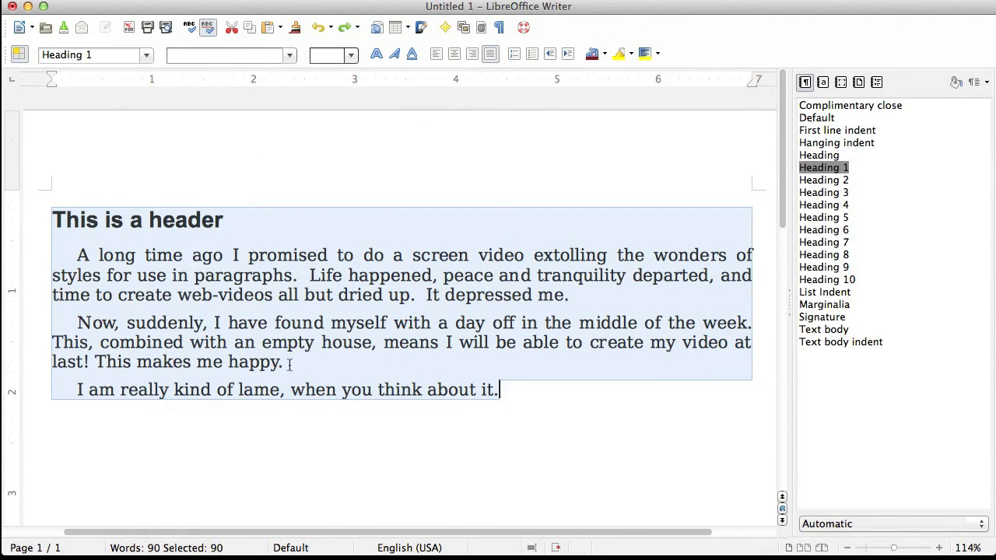
pyautogui.click(359, 359)
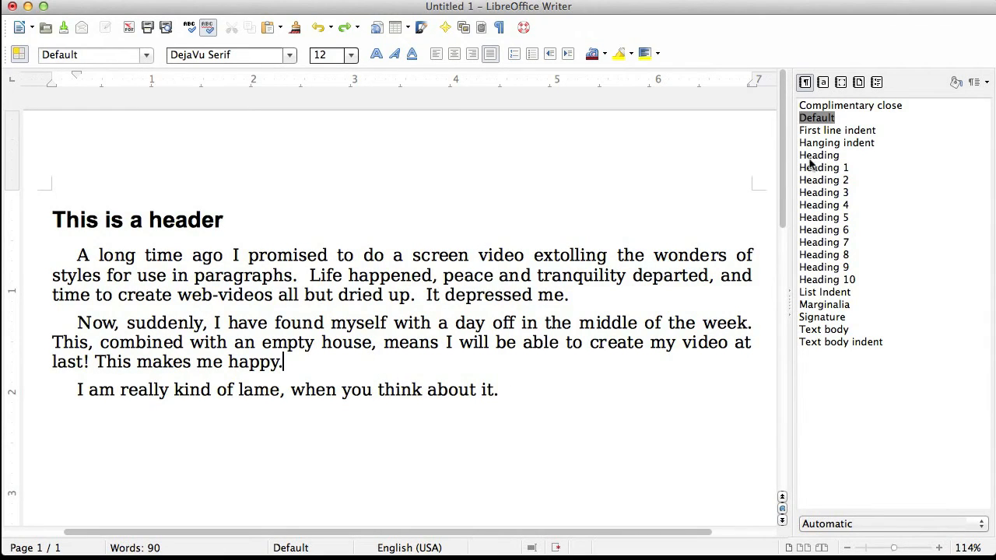
# - Modify the Default paragraph style to use the Georgia font family
pyautogui.rightClick(822, 119)
pyautogui.click(849, 142)
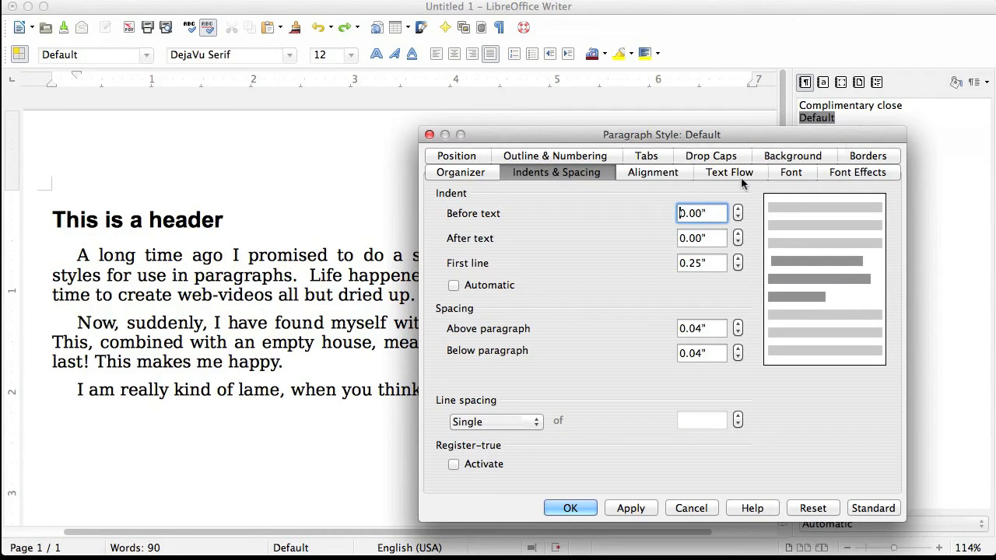
pyautogui.click(786, 173)
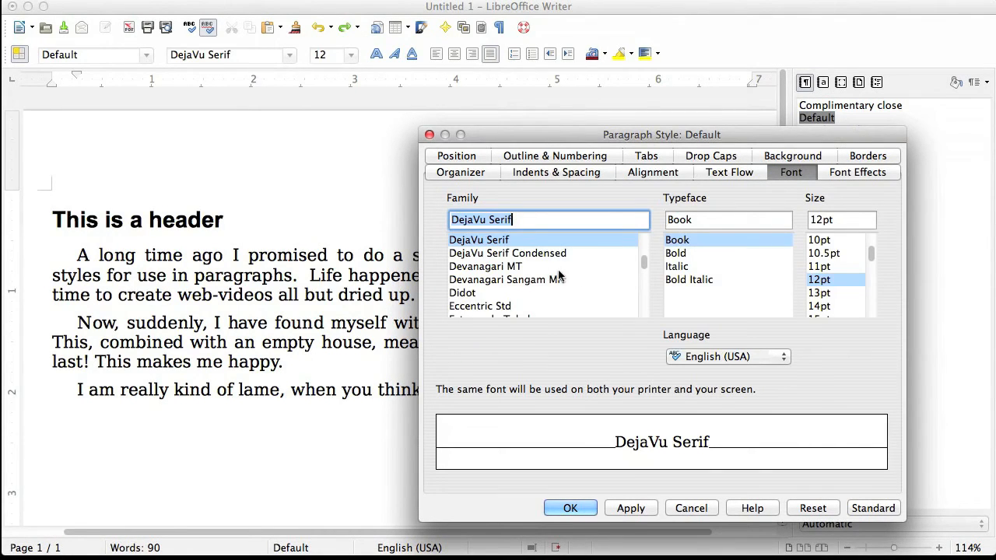
pyautogui.scroll(-3, 558, 273)
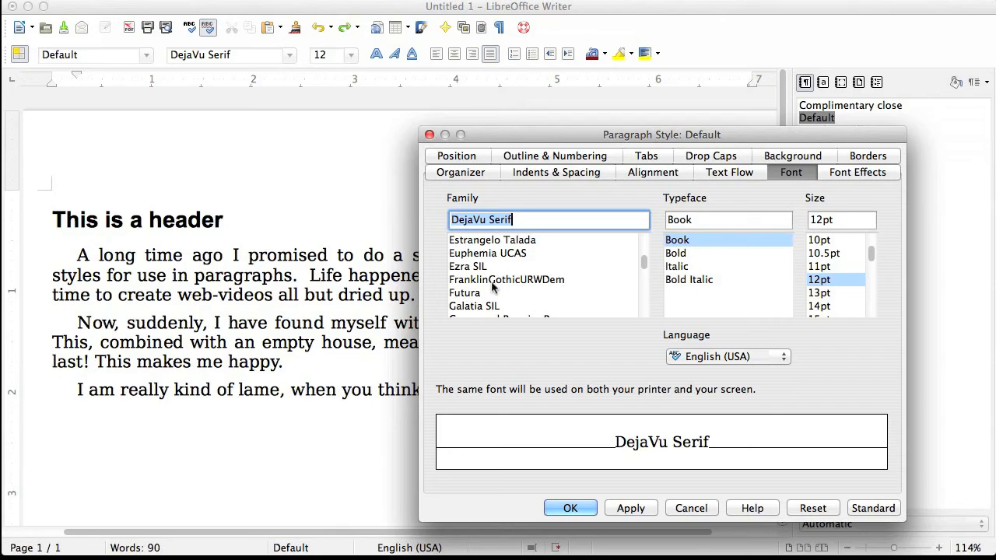
pyautogui.scroll(-2, 492, 286)
pyautogui.scroll(-1, 492, 286)
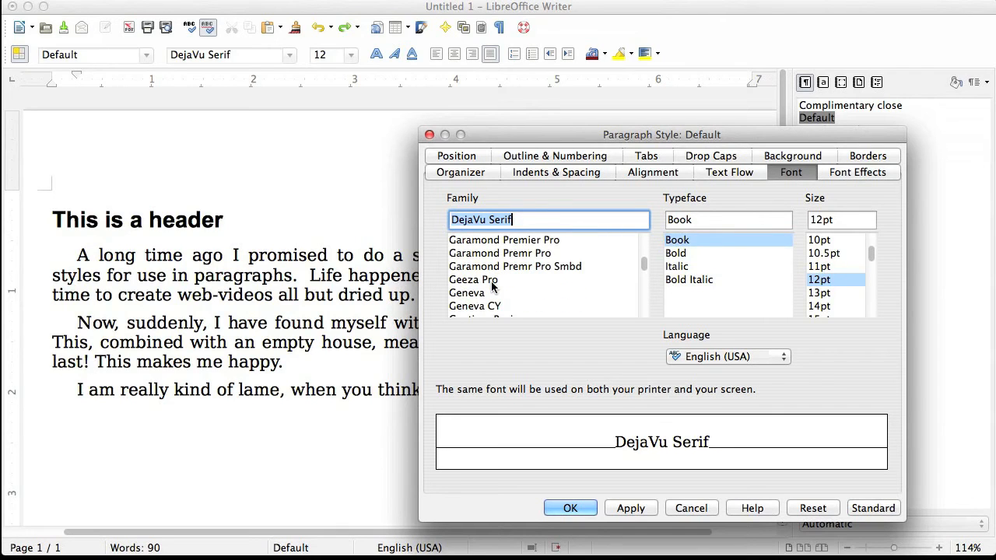
pyautogui.click(470, 294)
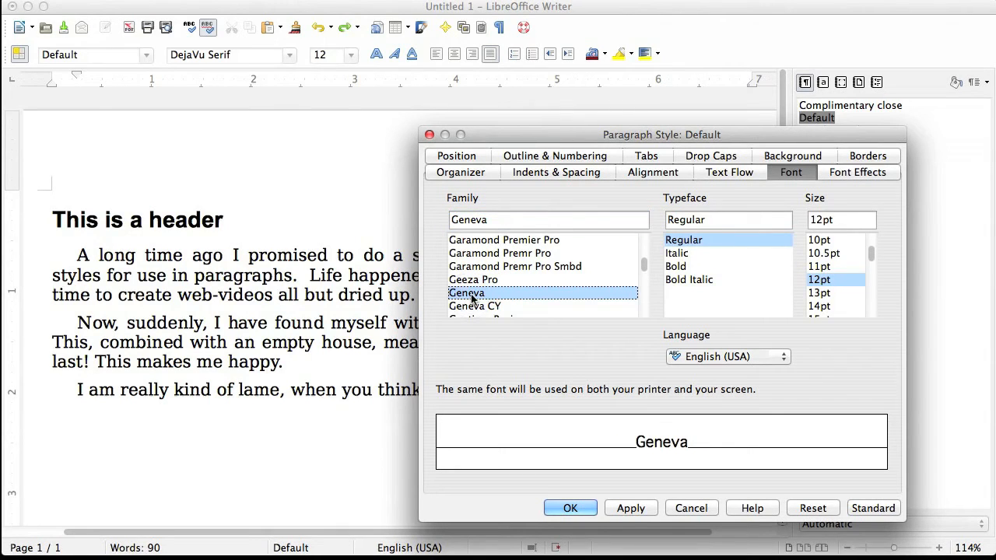
pyautogui.scroll(-2, 513, 282)
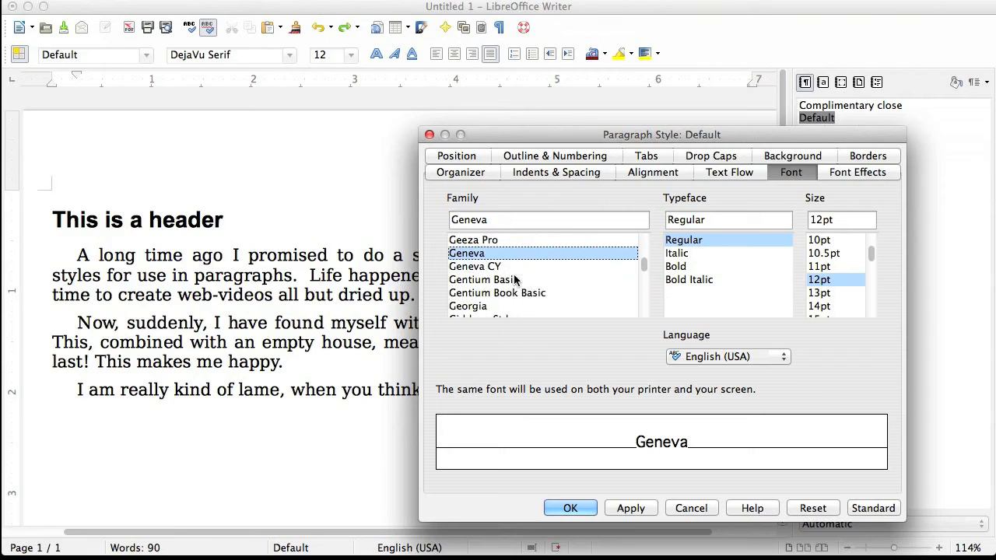
pyautogui.click(472, 306)
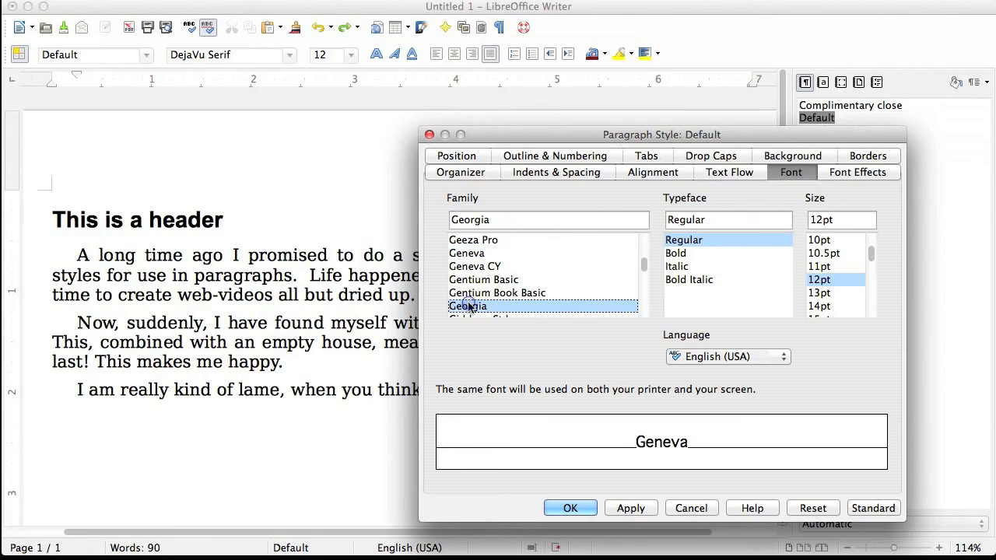
pyautogui.click(570, 508)
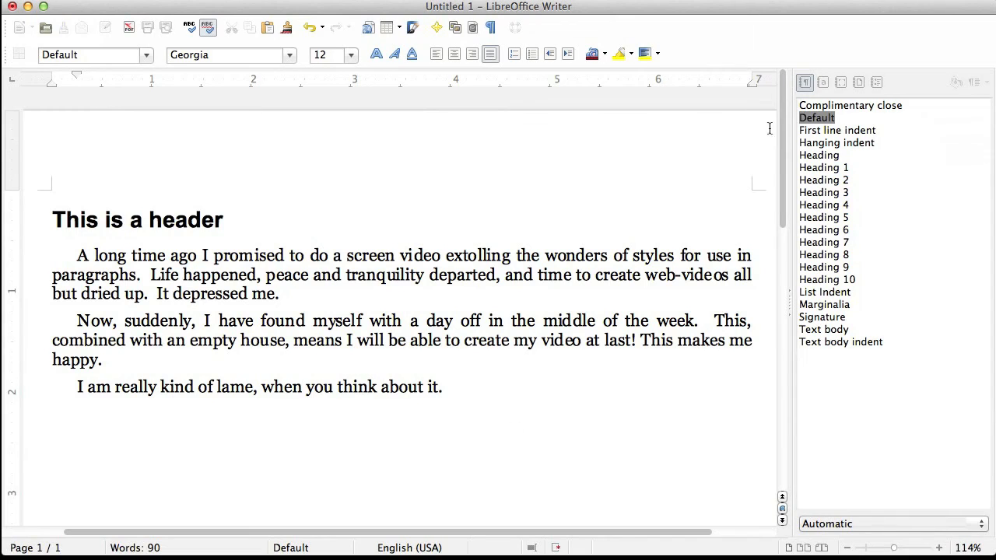
# - Change the Default paragraph style's font family to Courier New
pyautogui.rightClick(816, 121)
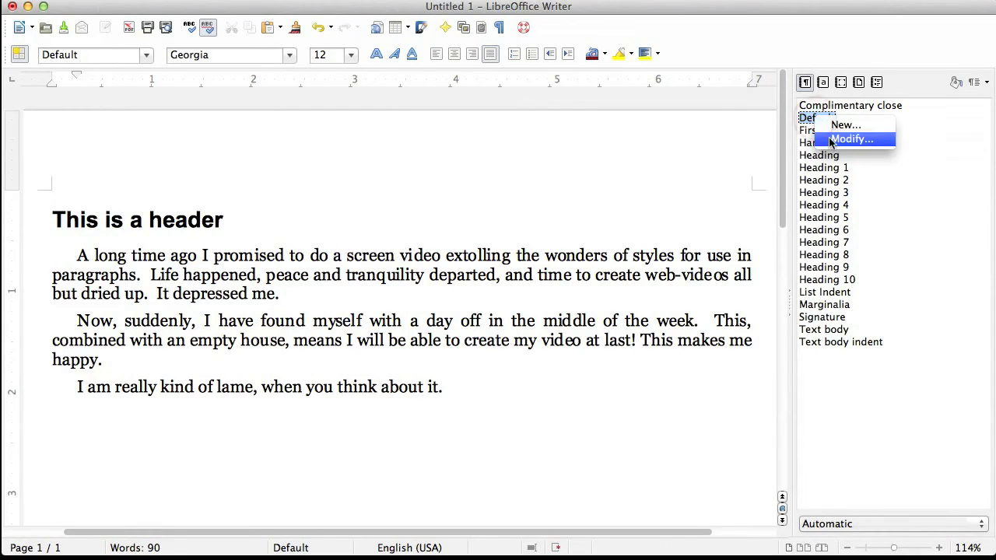
pyautogui.click(840, 140)
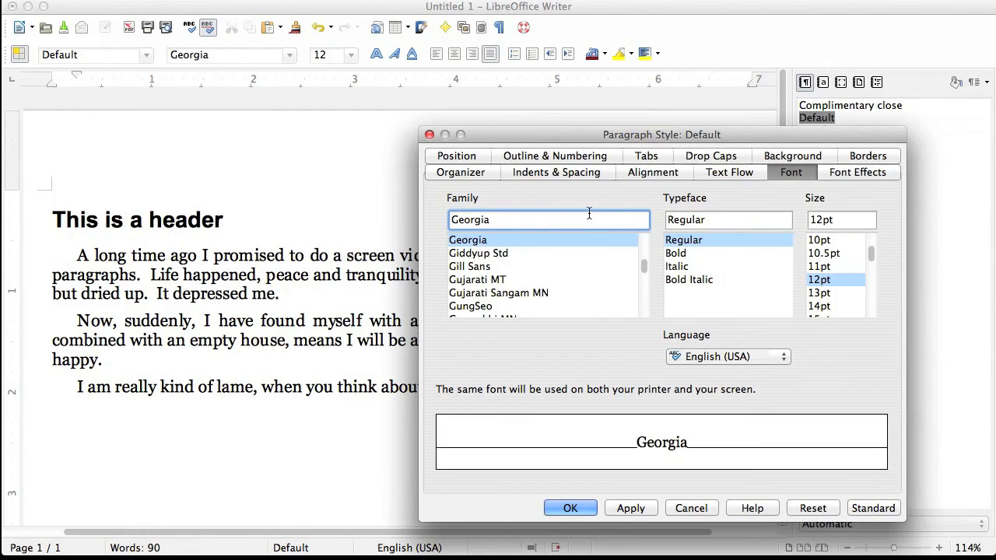
pyautogui.scroll(10, 618, 266)
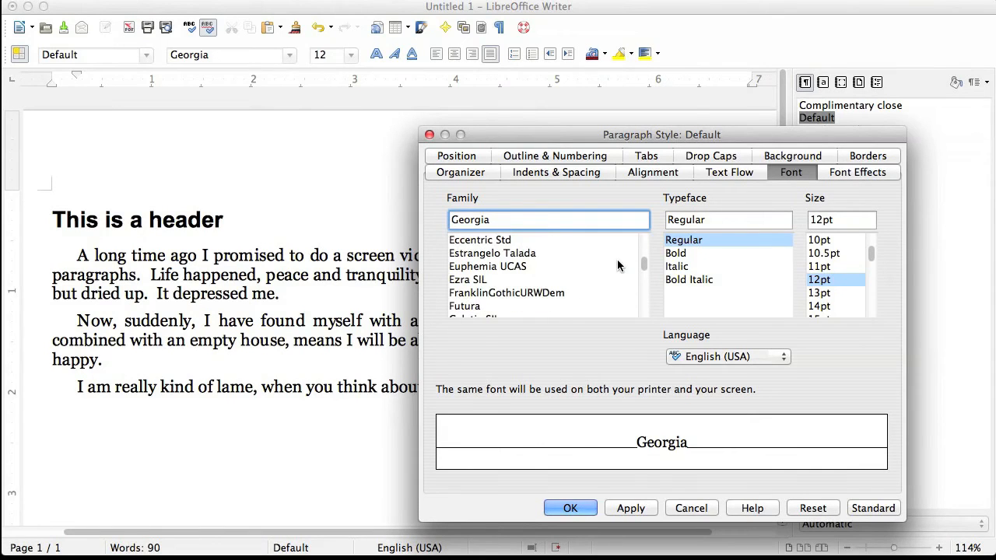
pyautogui.scroll(-1, 619, 266)
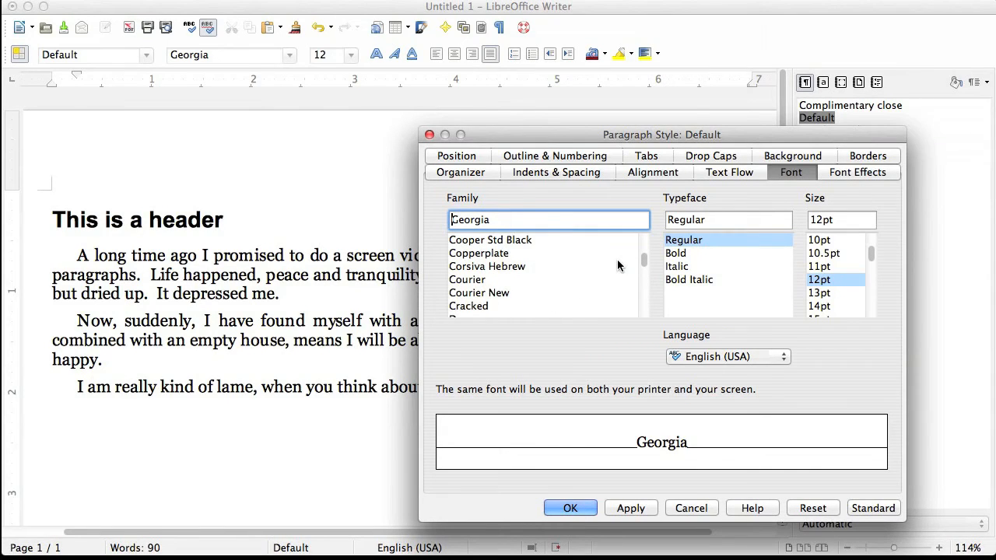
pyautogui.click(456, 280)
pyautogui.click(470, 293)
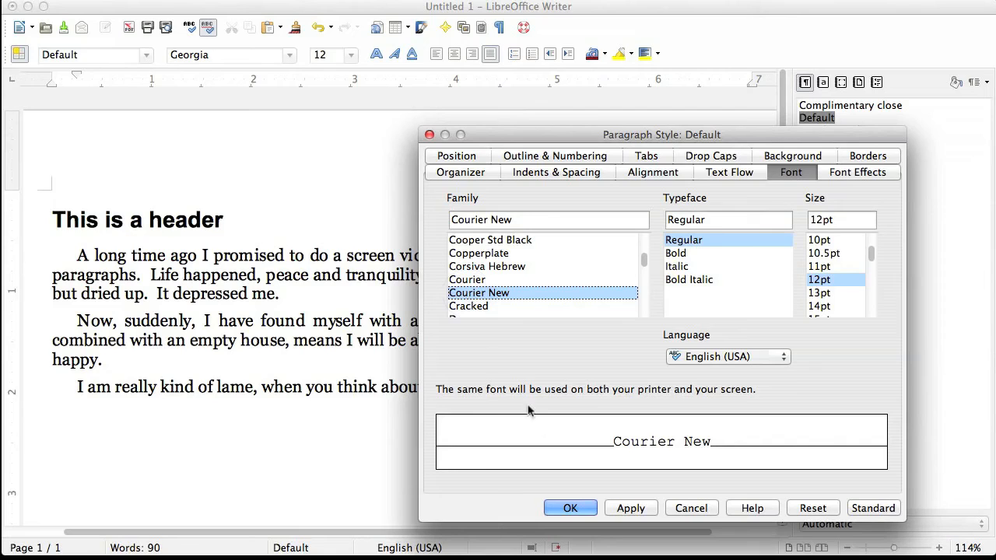
pyautogui.click(571, 508)
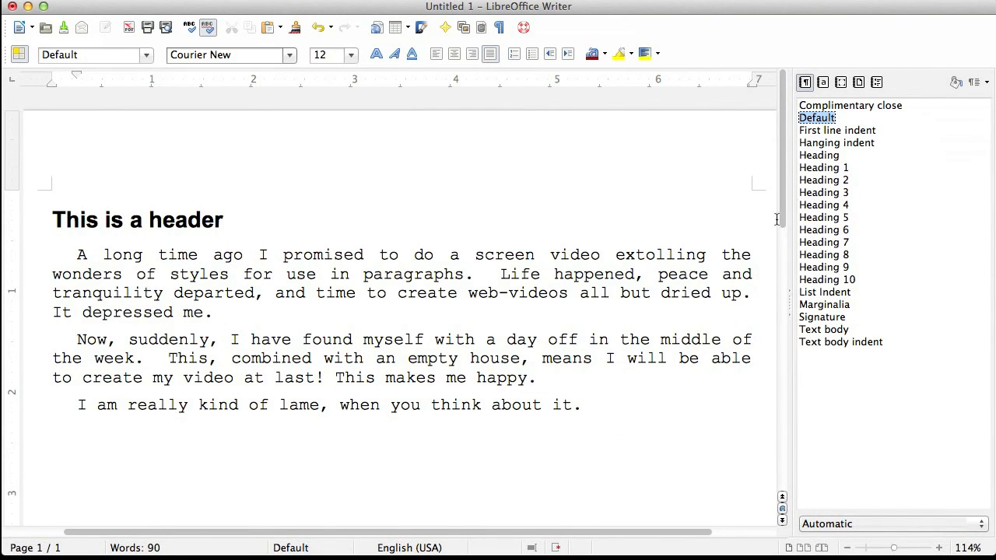
# - Remove the Default paragraph style's first-line indent by setting it to 0
pyautogui.rightClick(821, 123)
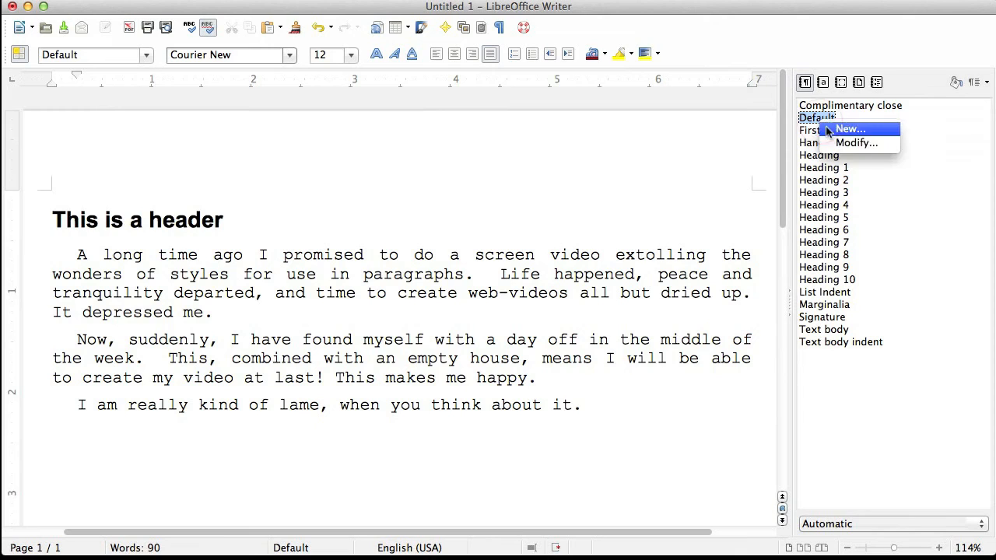
pyautogui.click(839, 143)
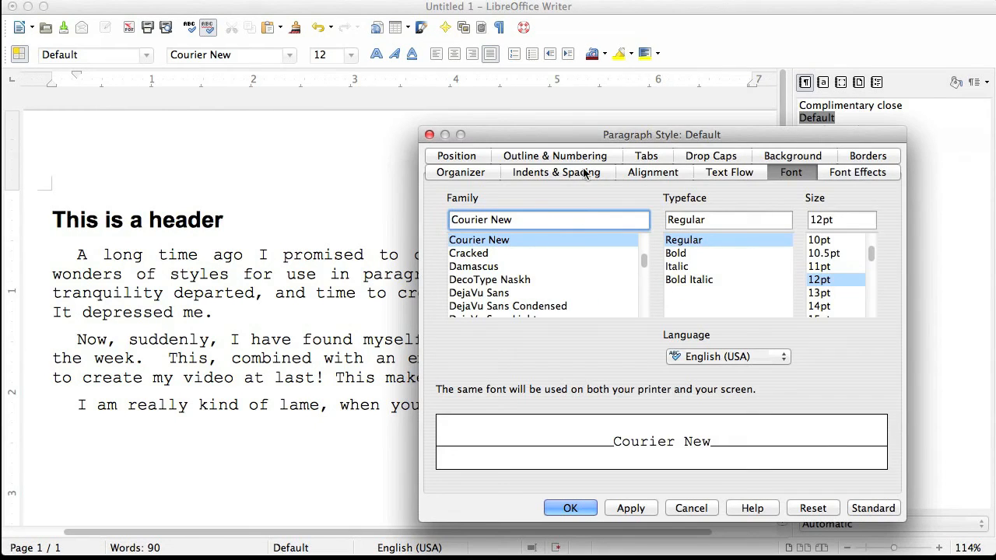
pyautogui.click(570, 175)
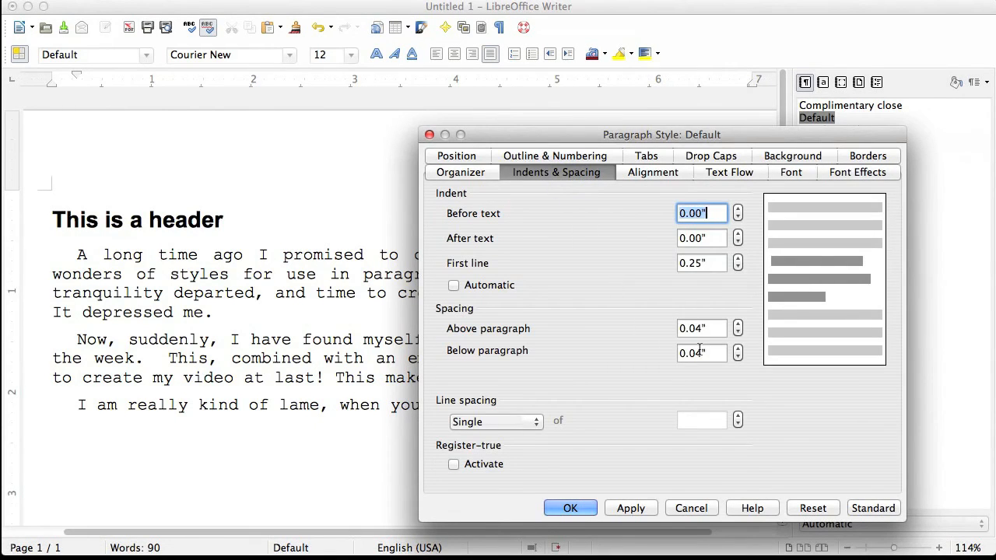
pyautogui.click(705, 262)
pyautogui.doubleClick(705, 262)
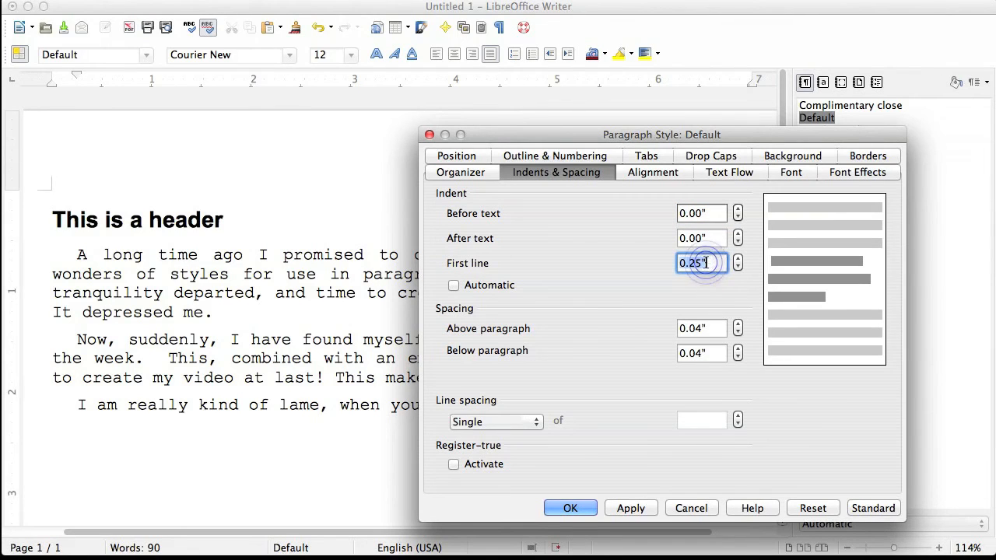
pyautogui.write('0')
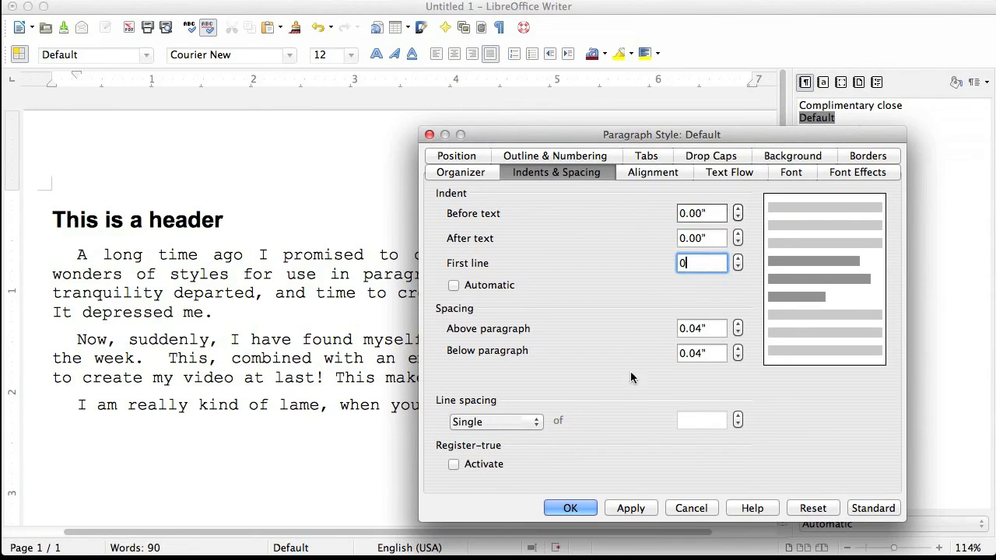
pyautogui.click(579, 506)
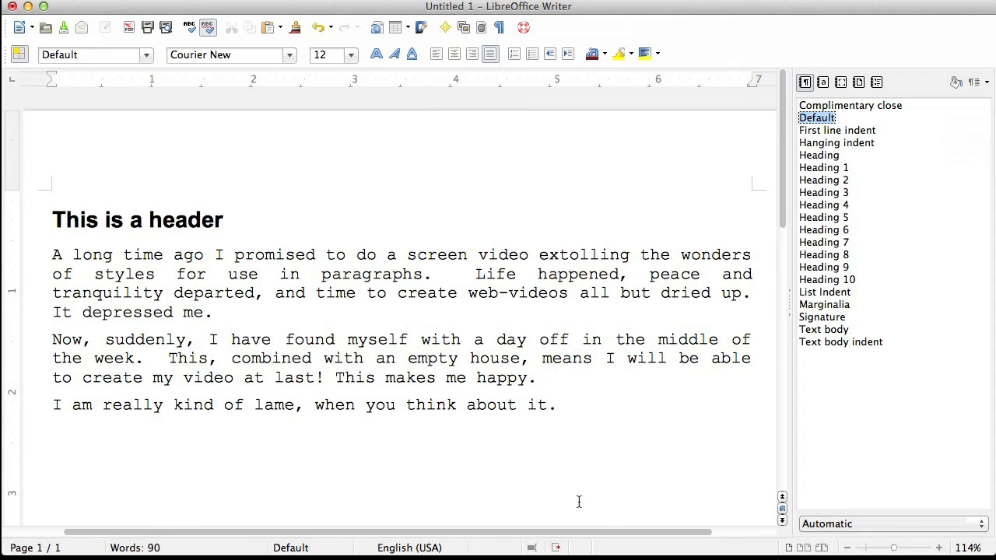
# - Set the Default paragraph style's line spacing to Double
pyautogui.rightClick(810, 119)
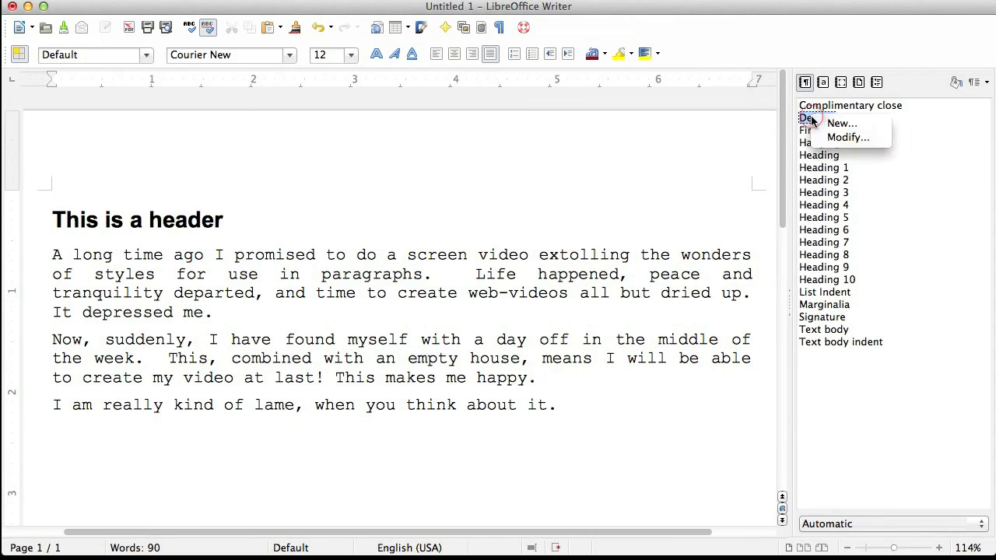
pyautogui.click(834, 137)
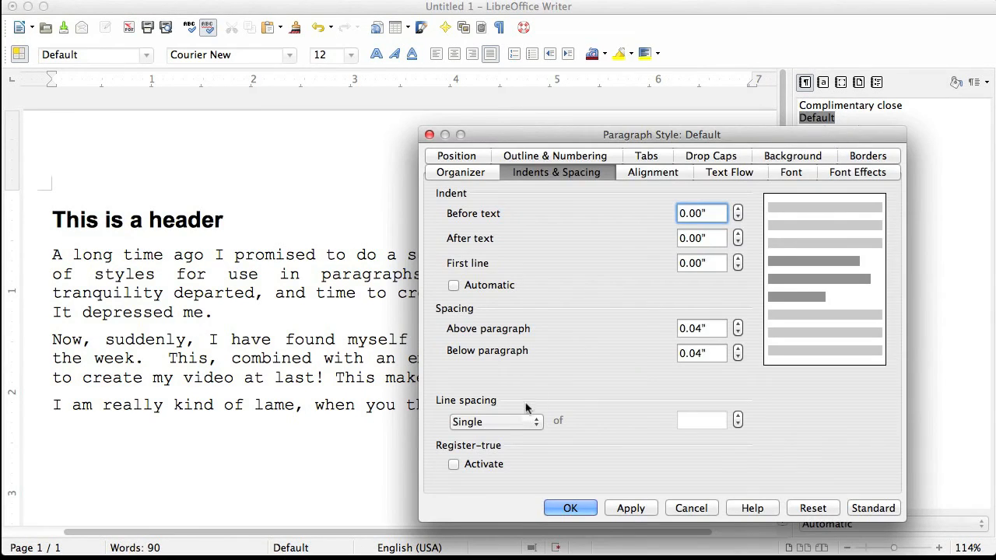
pyautogui.click(491, 421)
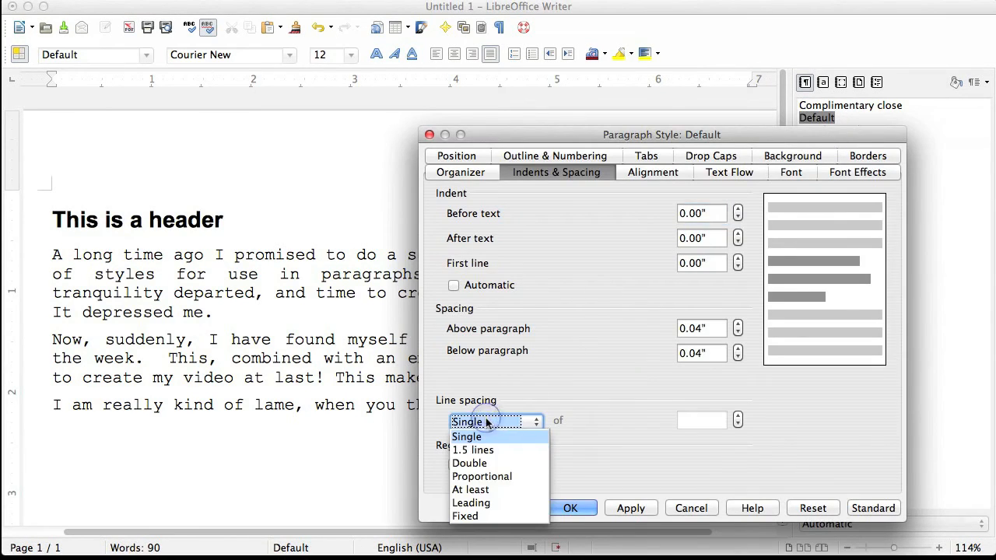
pyautogui.click(479, 464)
pyautogui.click(574, 507)
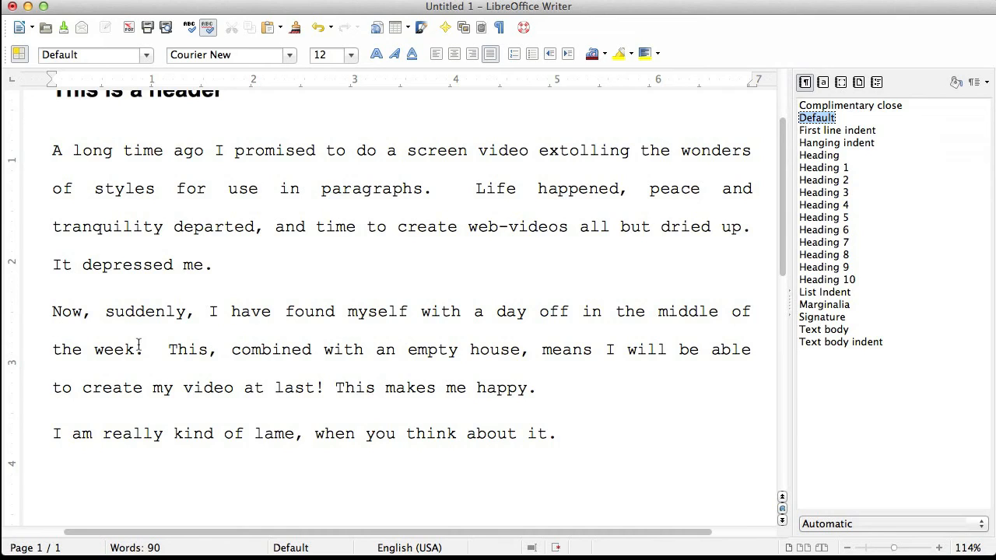
# - Return the Default paragraph style's line spacing to Single
pyautogui.rightClick(827, 122)
pyautogui.click(853, 138)
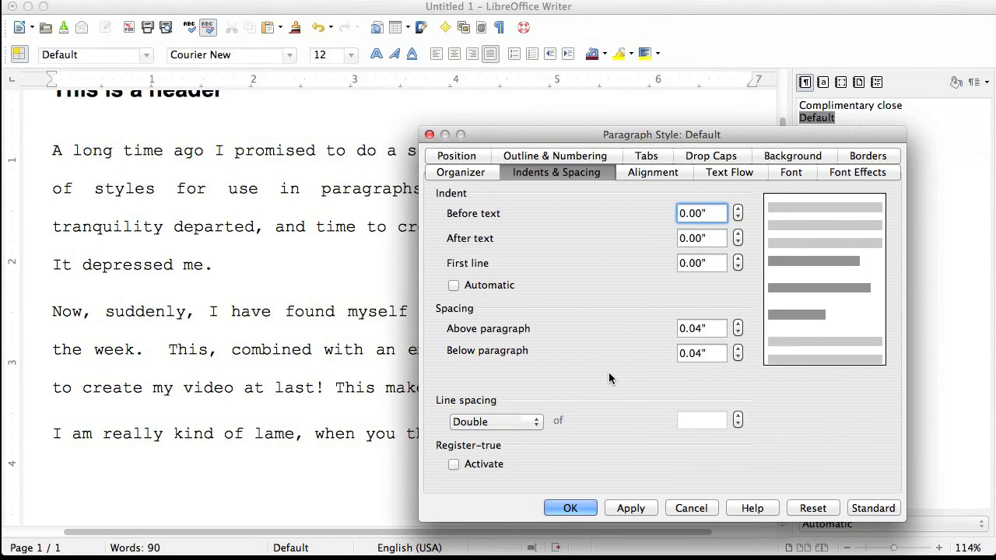
pyautogui.click(514, 425)
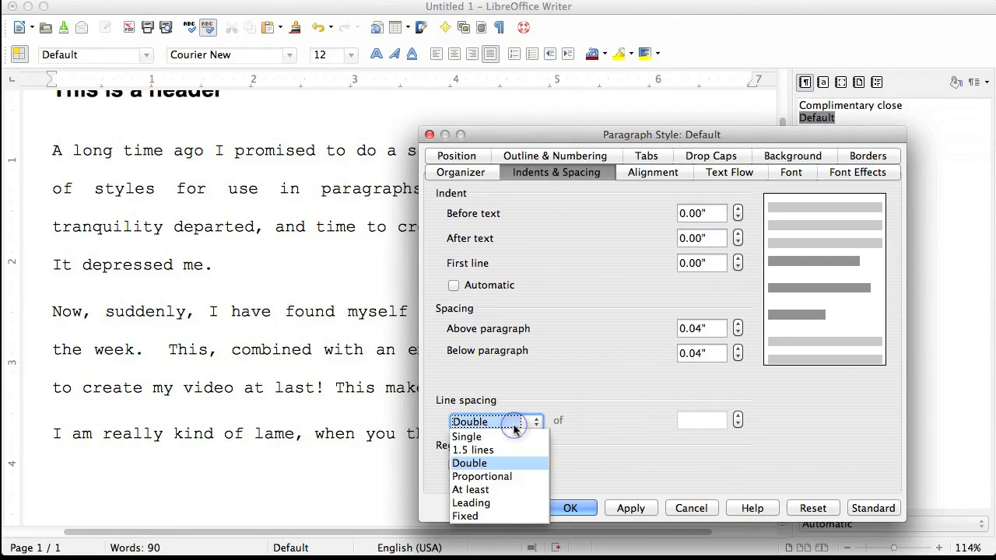
pyautogui.click(506, 438)
pyautogui.click(569, 507)
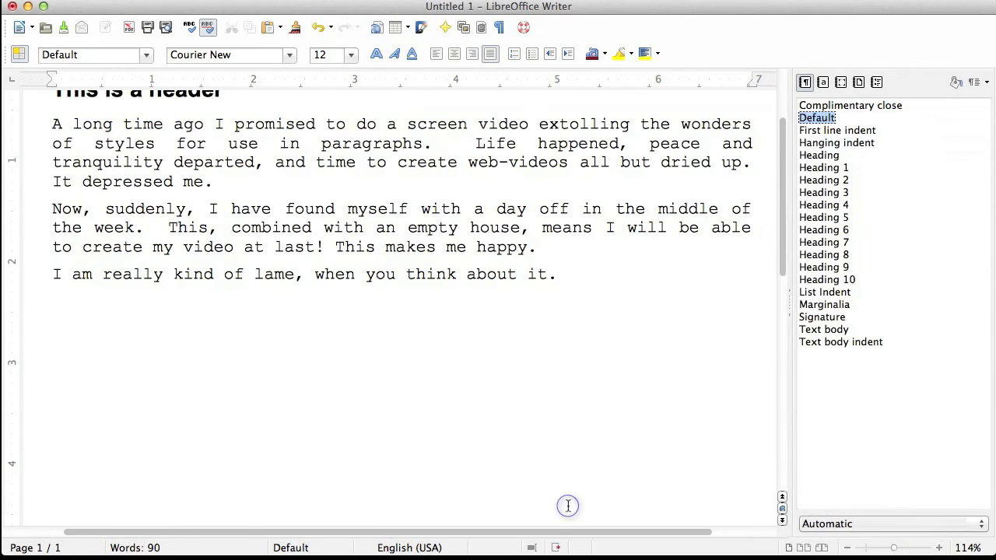
pyautogui.scroll(3, 489, 307)
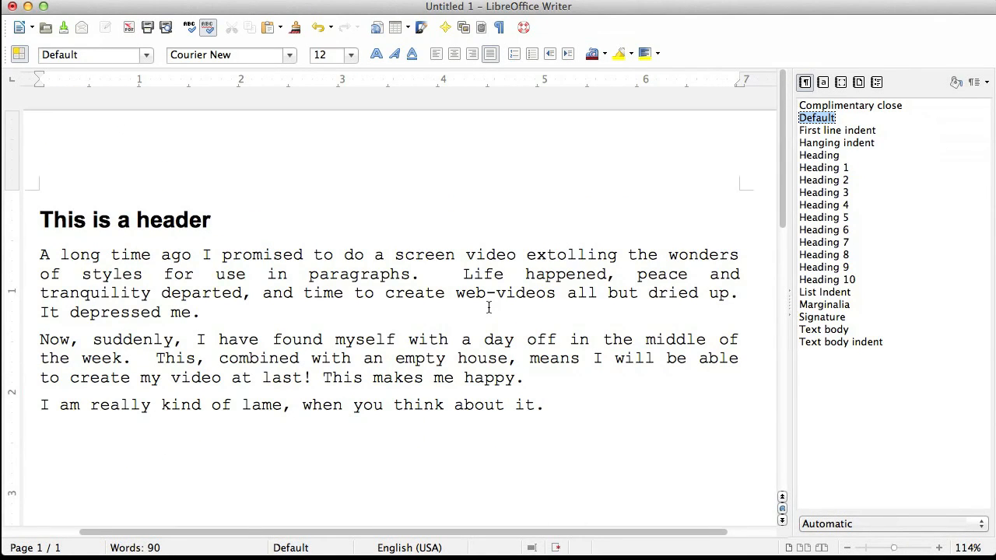